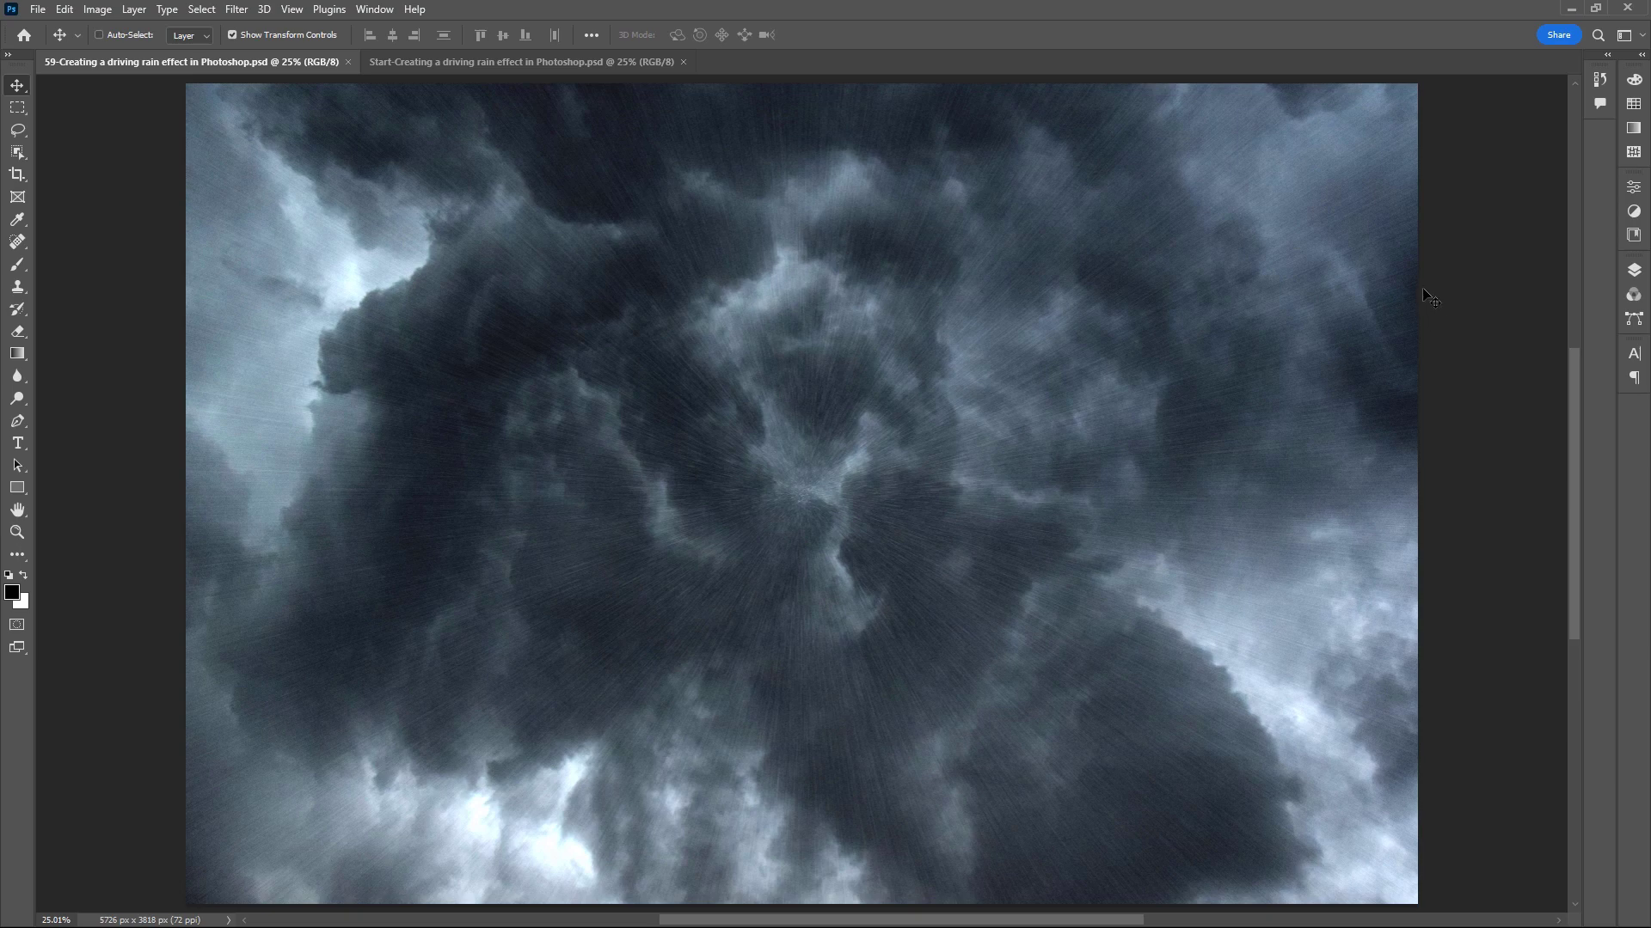
Switch to the Start document and create a new layer named rain above the Background.
left_click(574, 64)
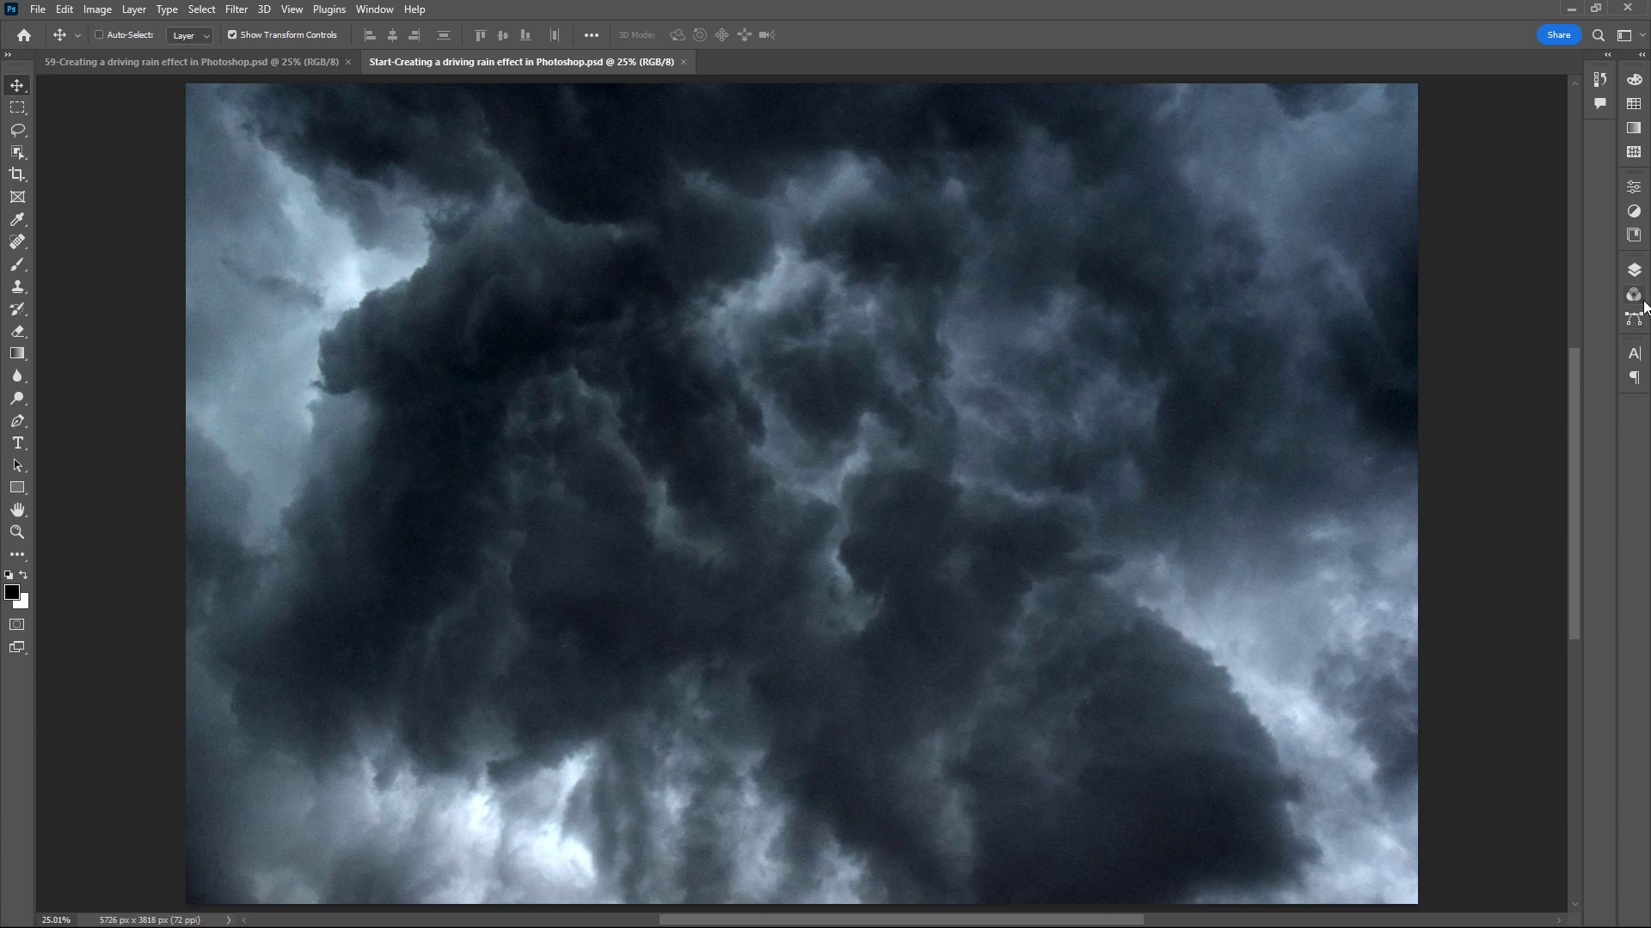
left_click(1634, 271)
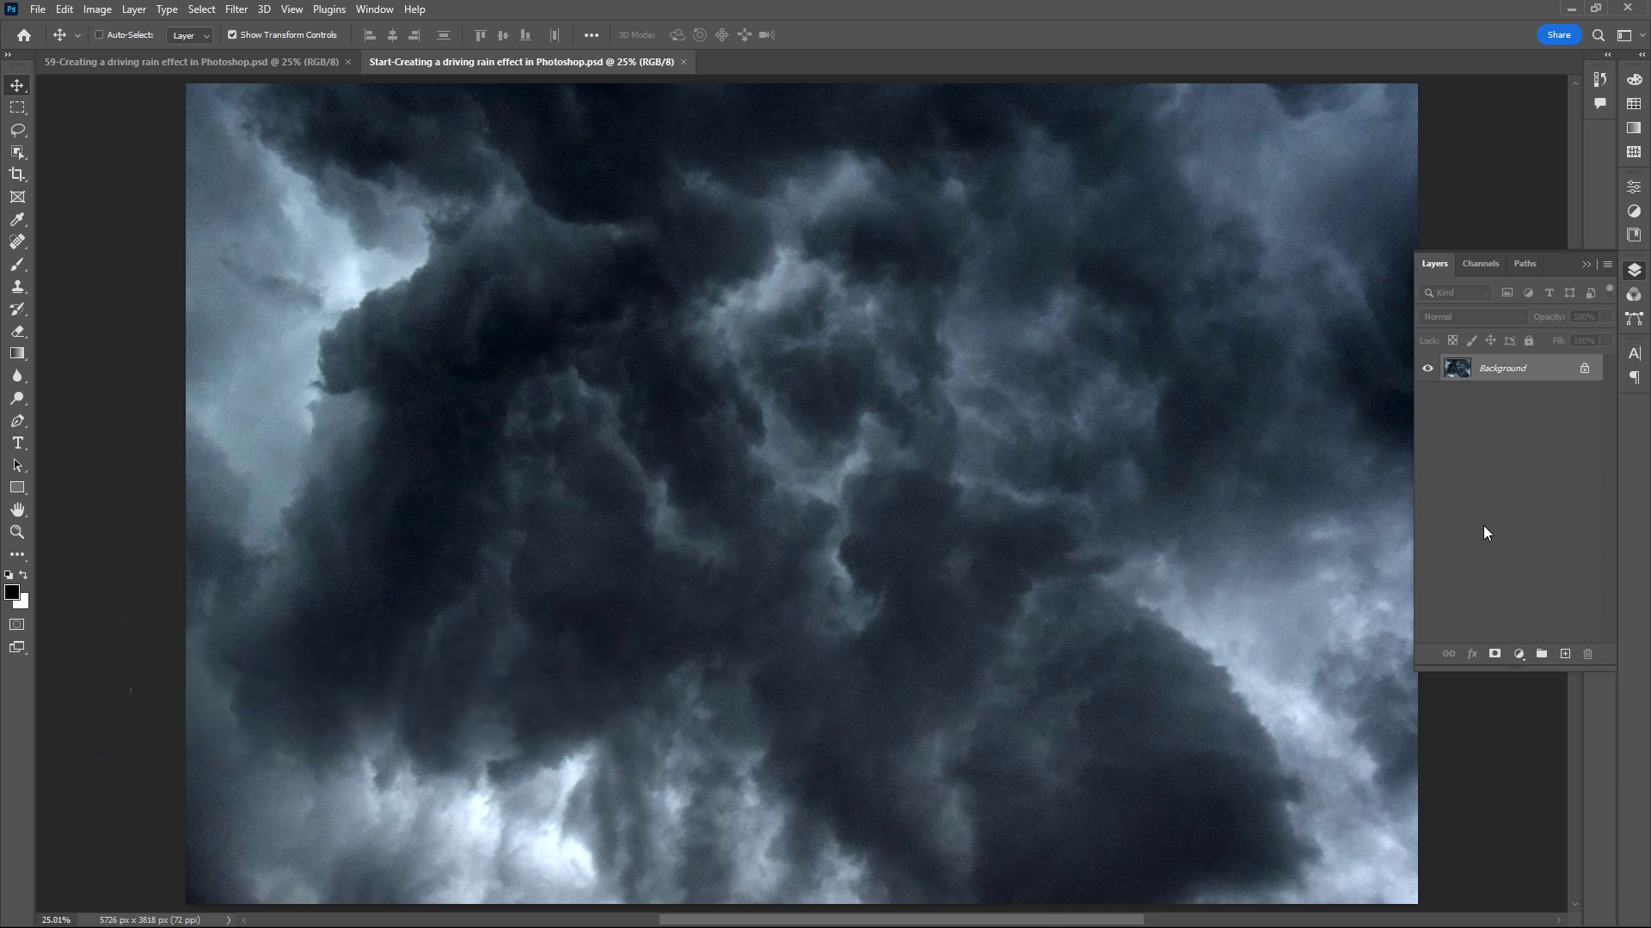
key("ctrl+shift+n")
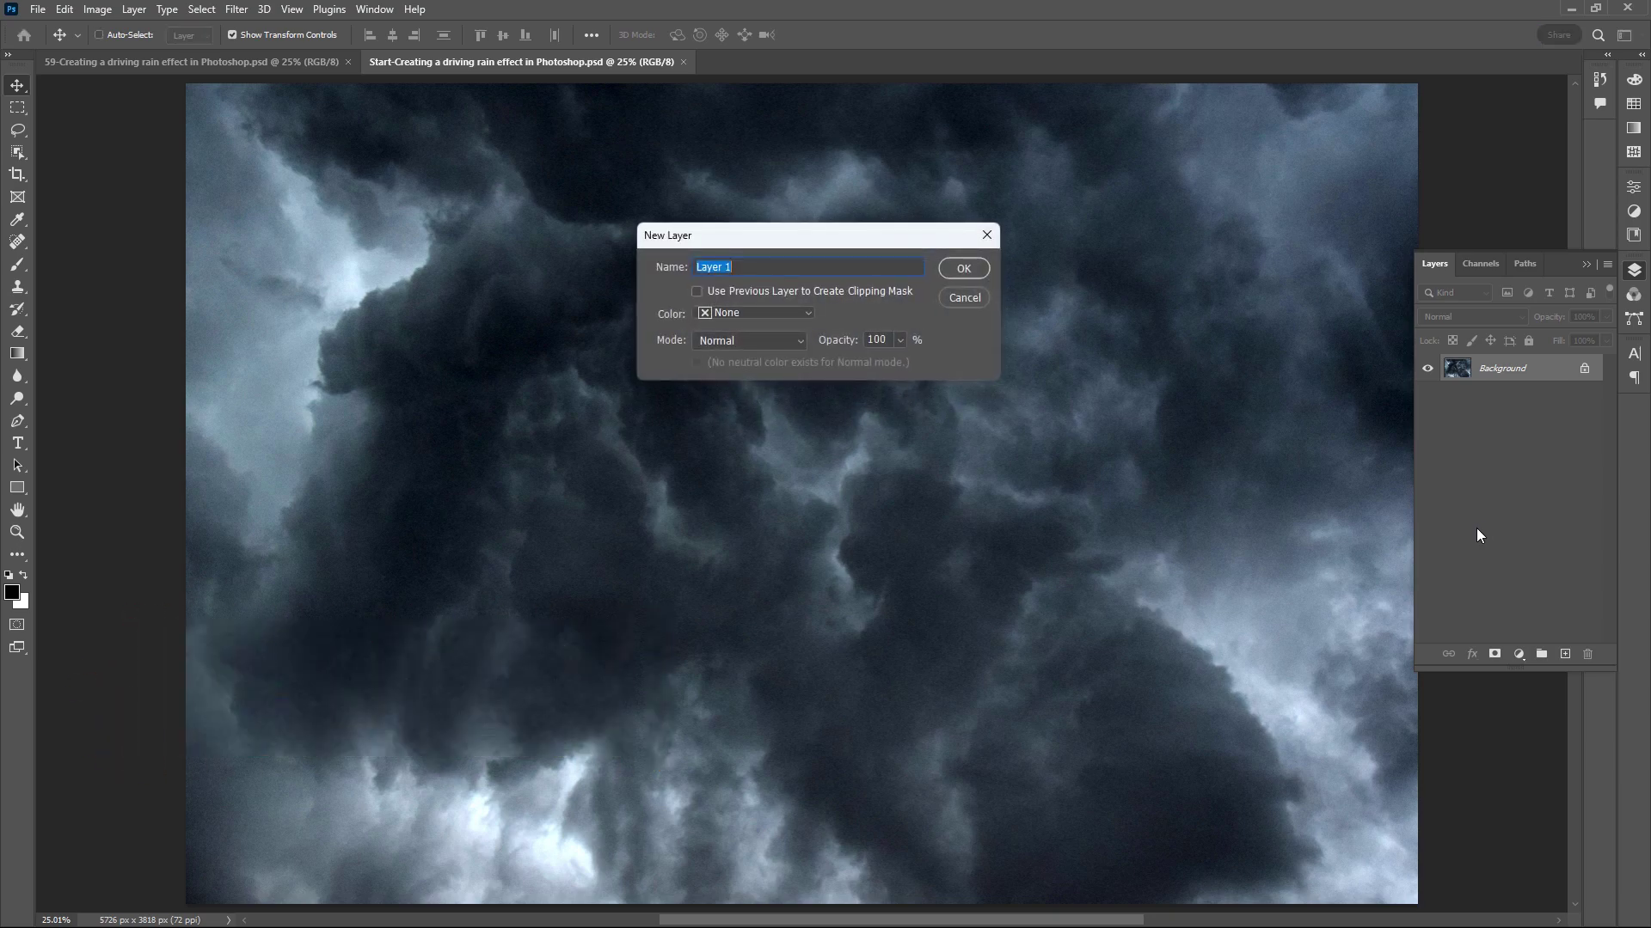
type("rain")
left_click(979, 269)
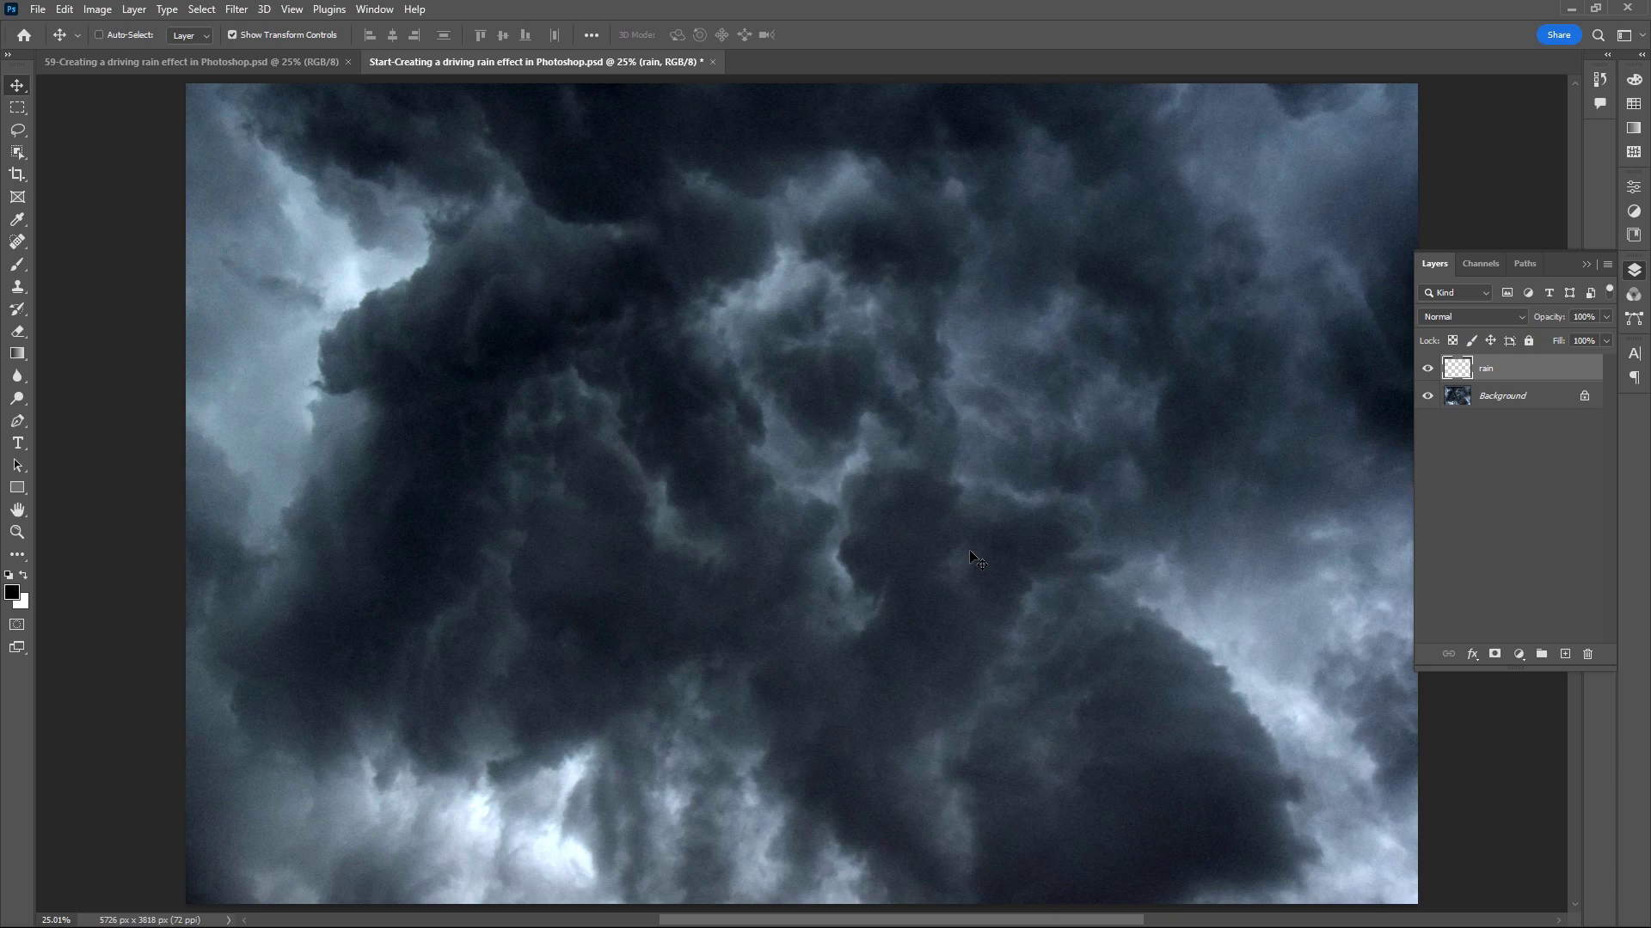
Fill the rain layer with black and set its blend mode to Screen.
key("alt+BackSpace")
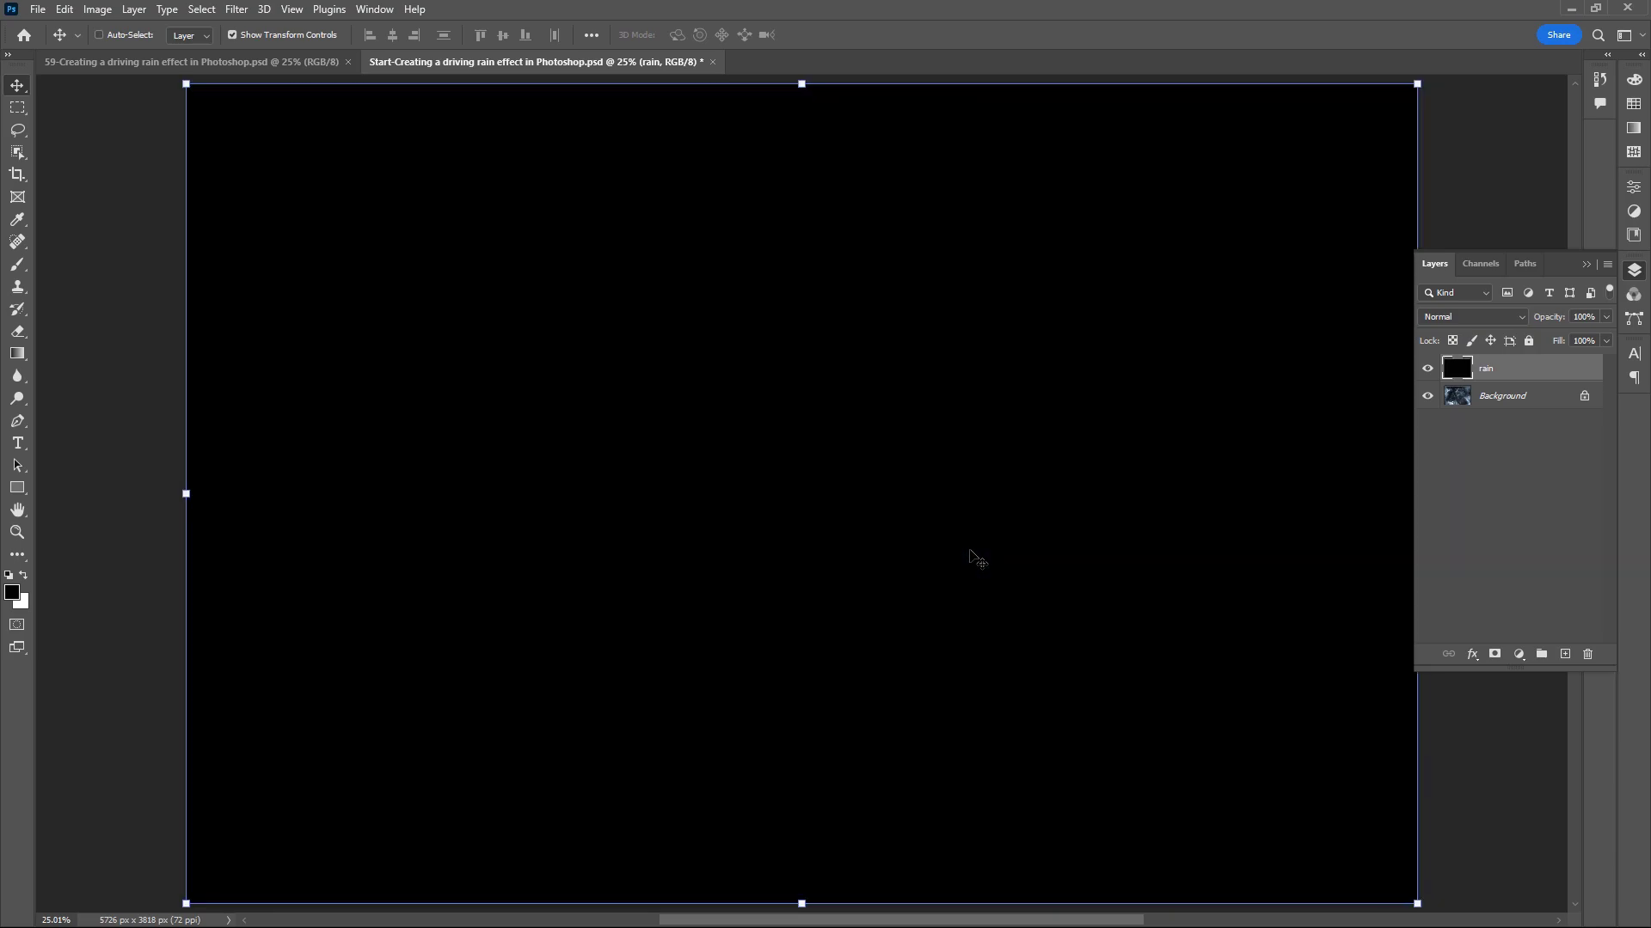
left_click(1520, 318)
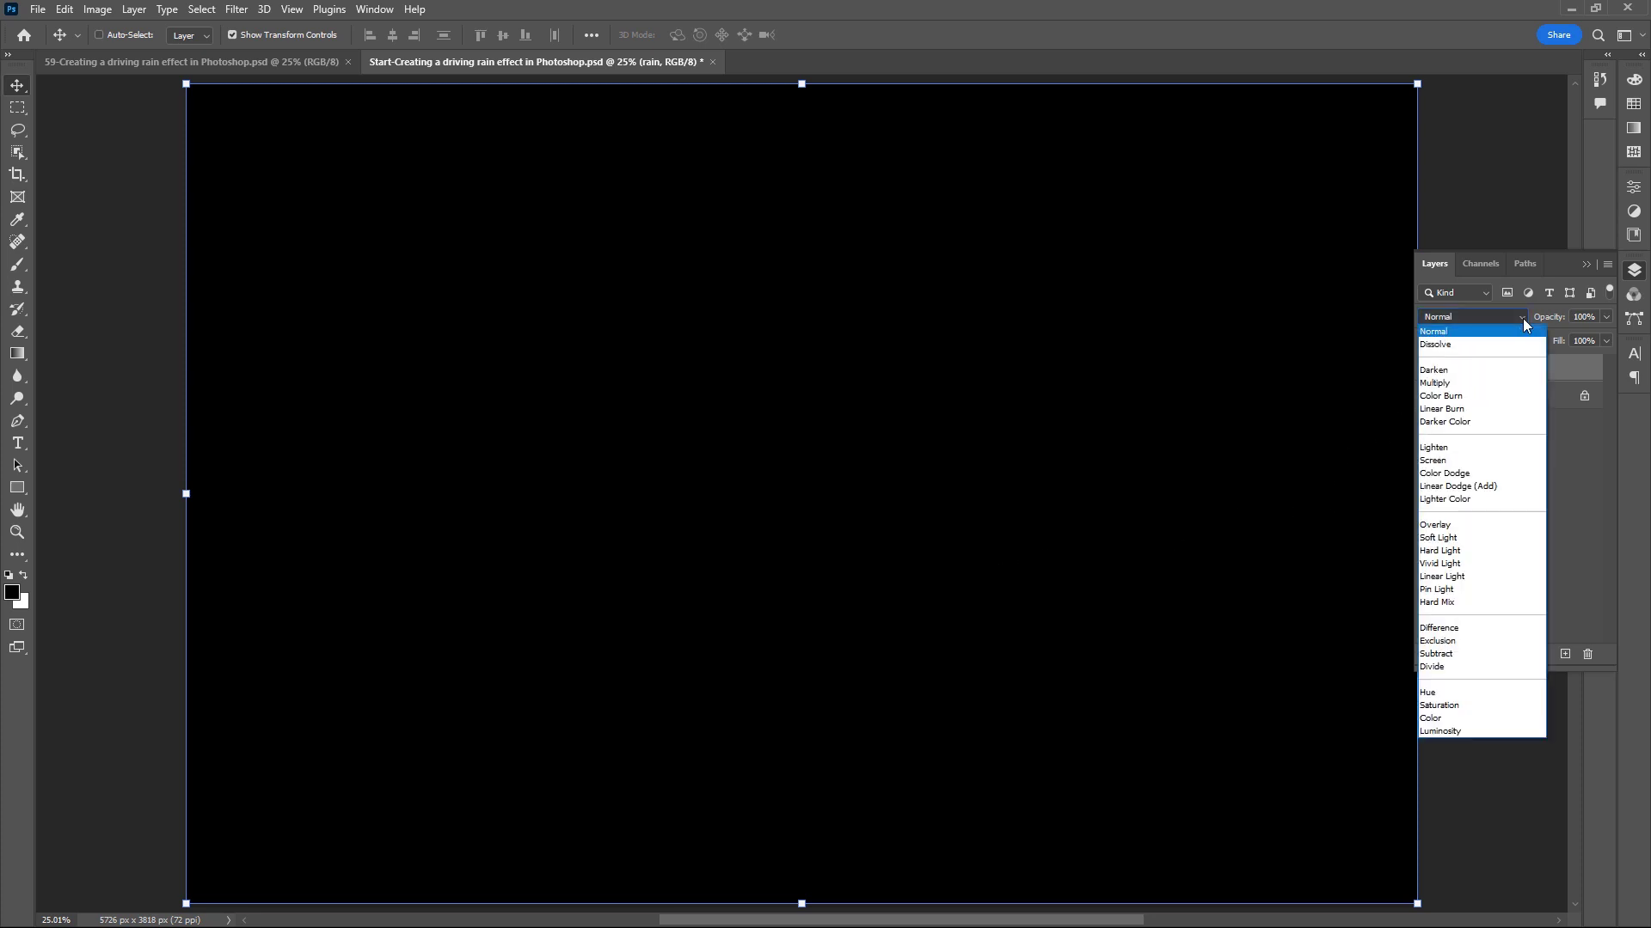
left_click(1456, 464)
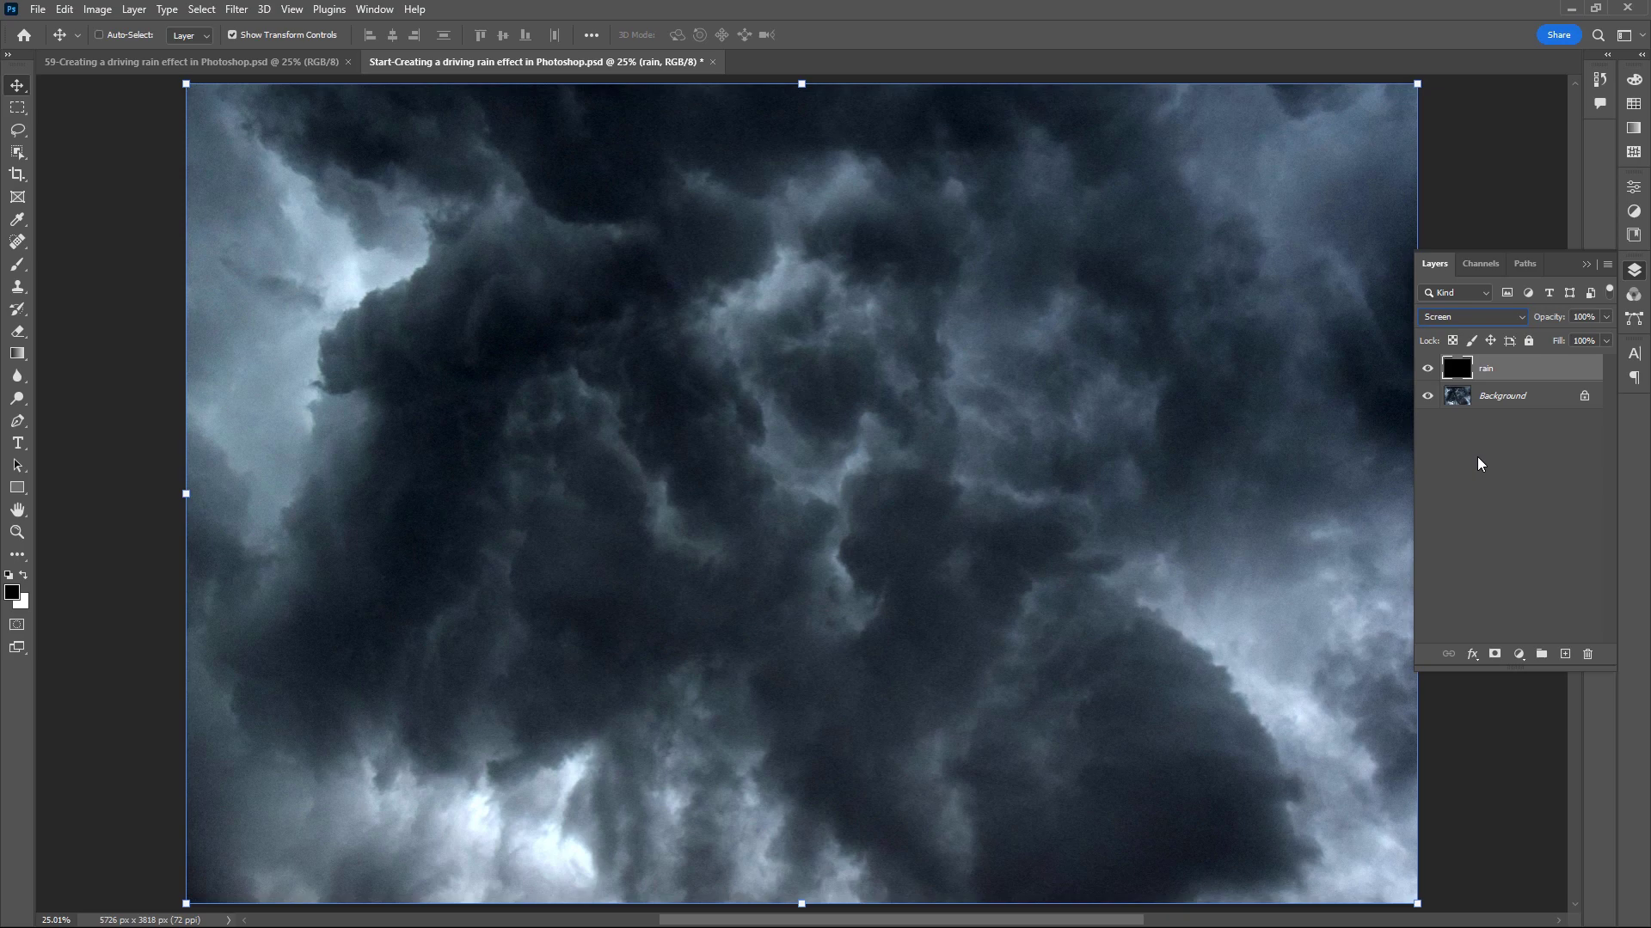
Convert the rain layer to a smart object and apply Add Noise at 75%, Gaussian and Monochromatic.
right_click(1565, 372)
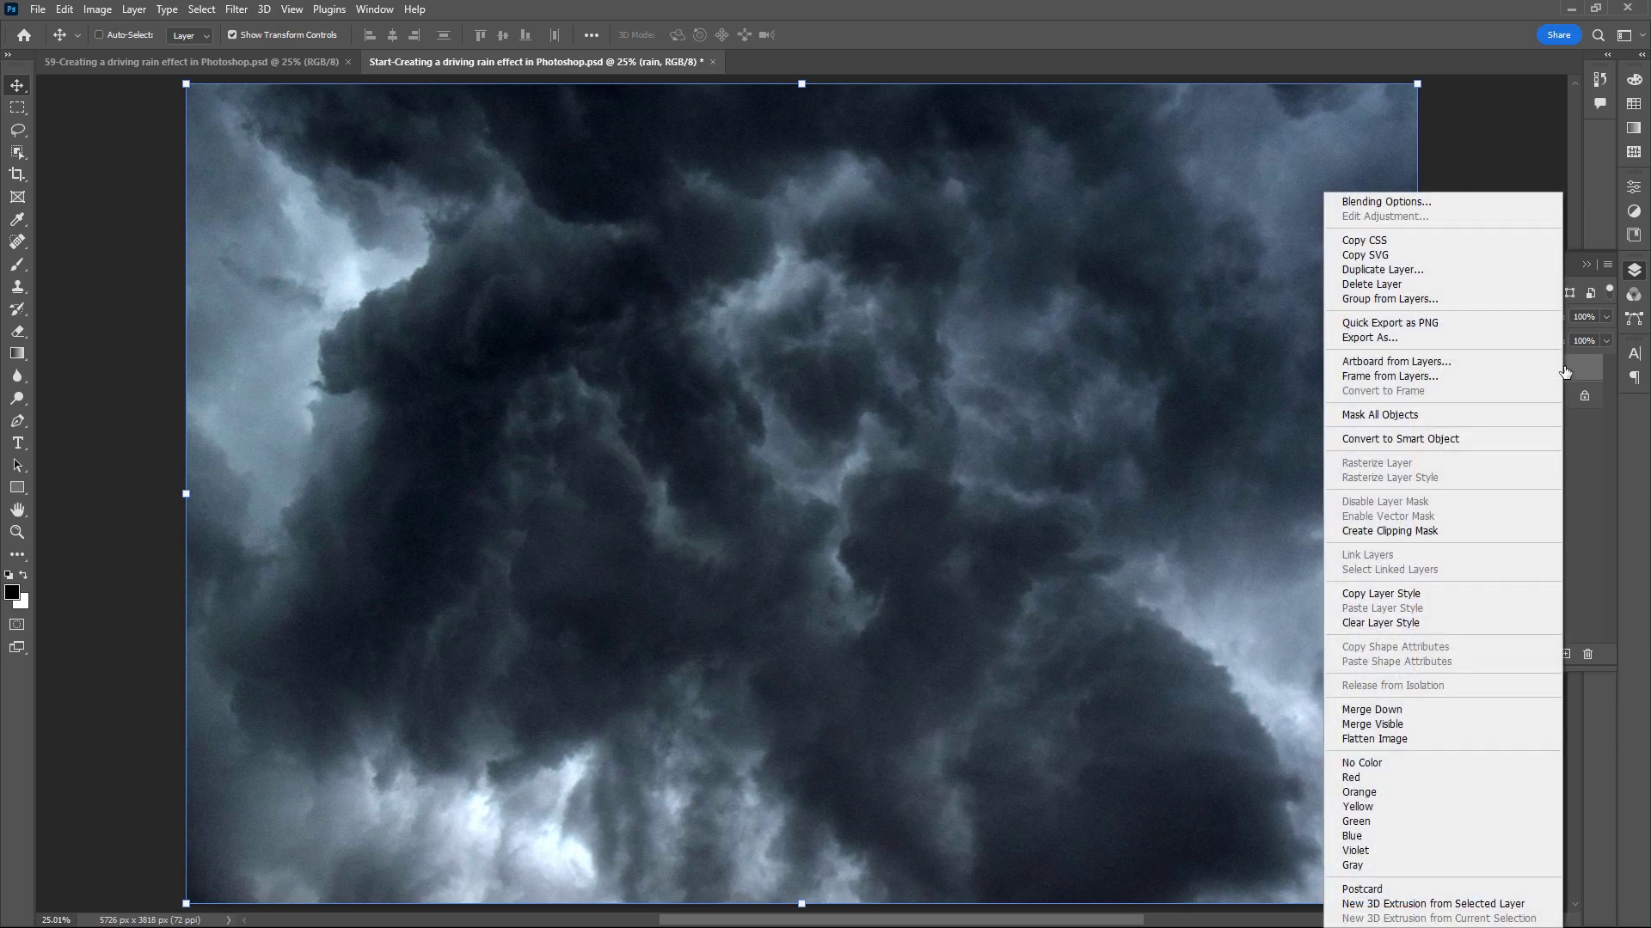
left_click(1475, 442)
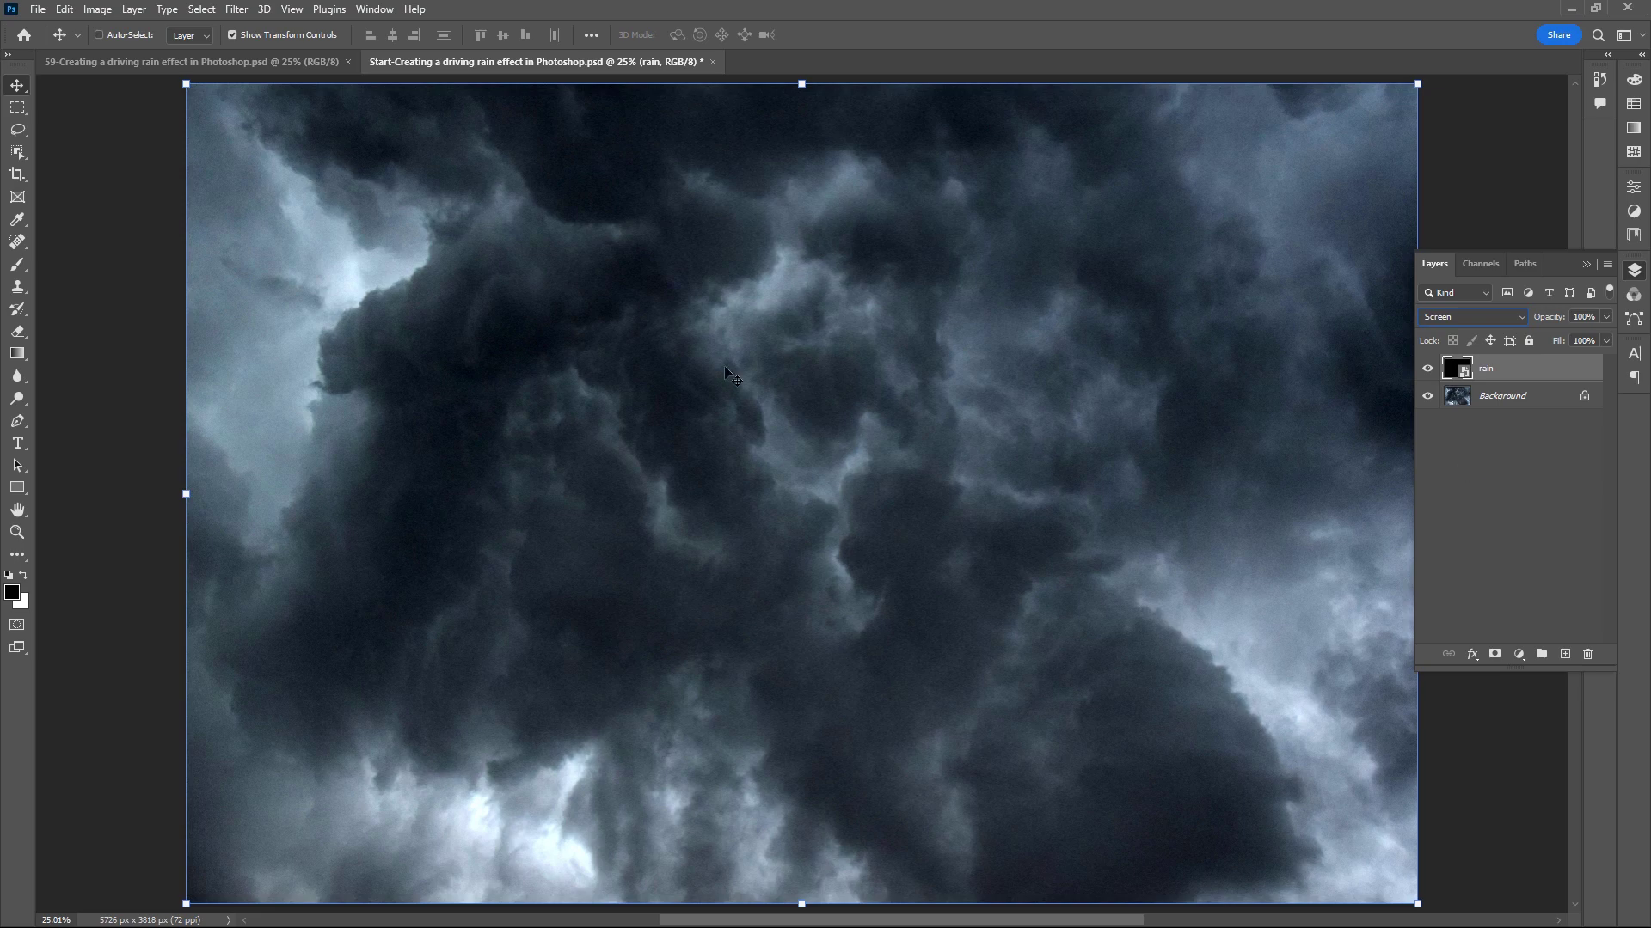
left_click(245, 12)
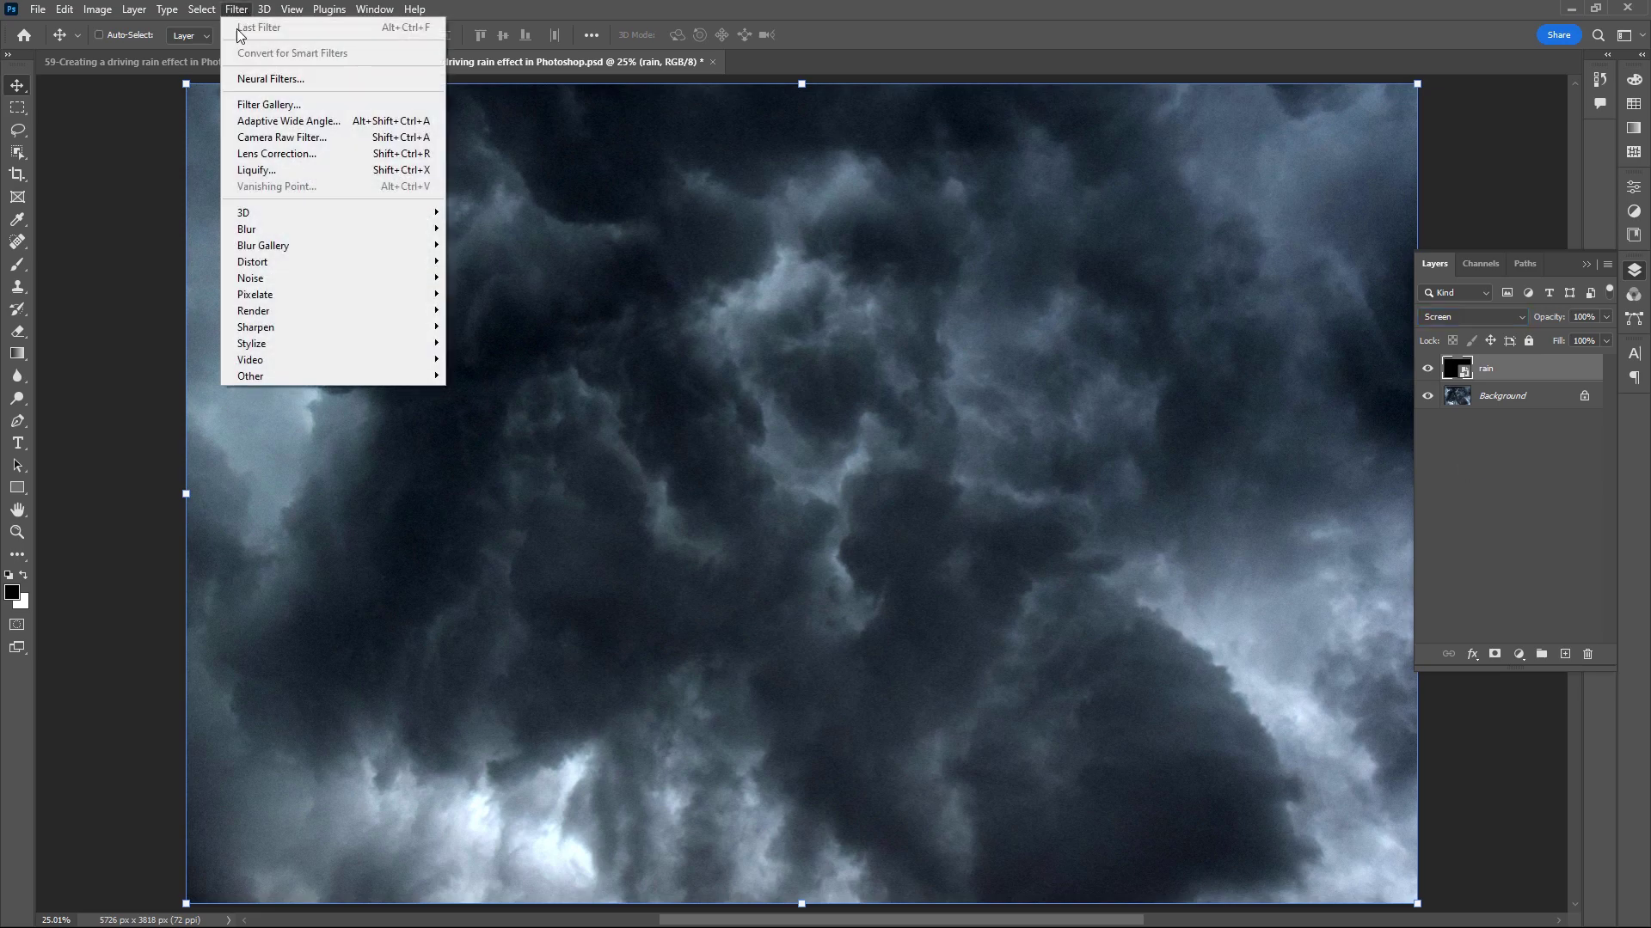
mouse_move(335, 282)
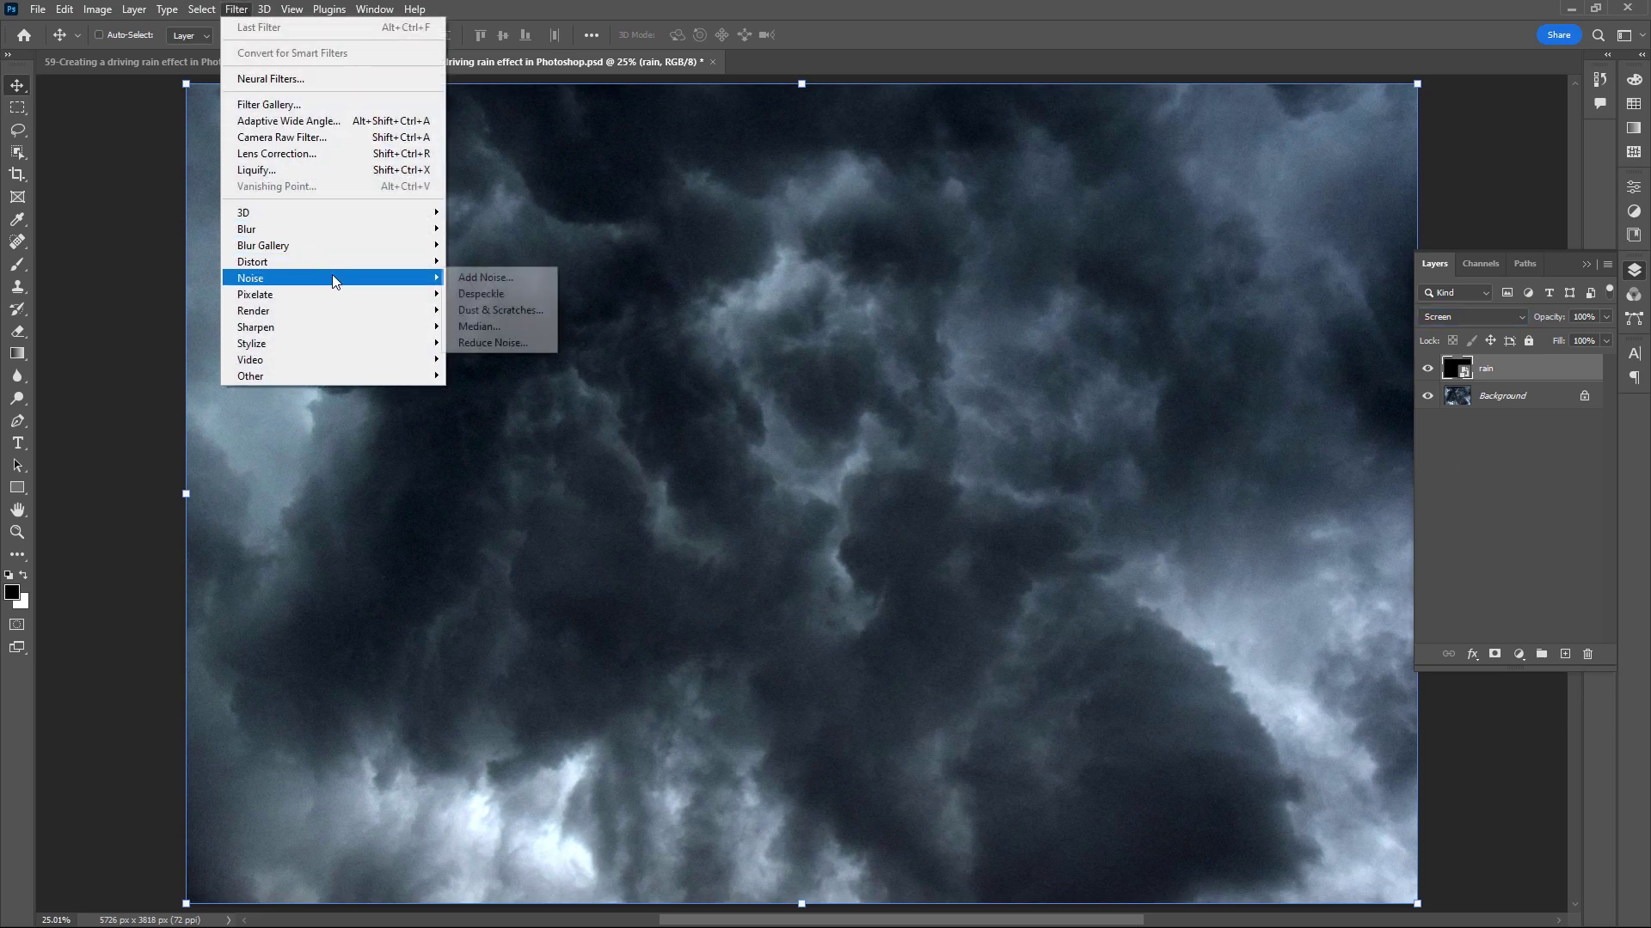
left_click(469, 277)
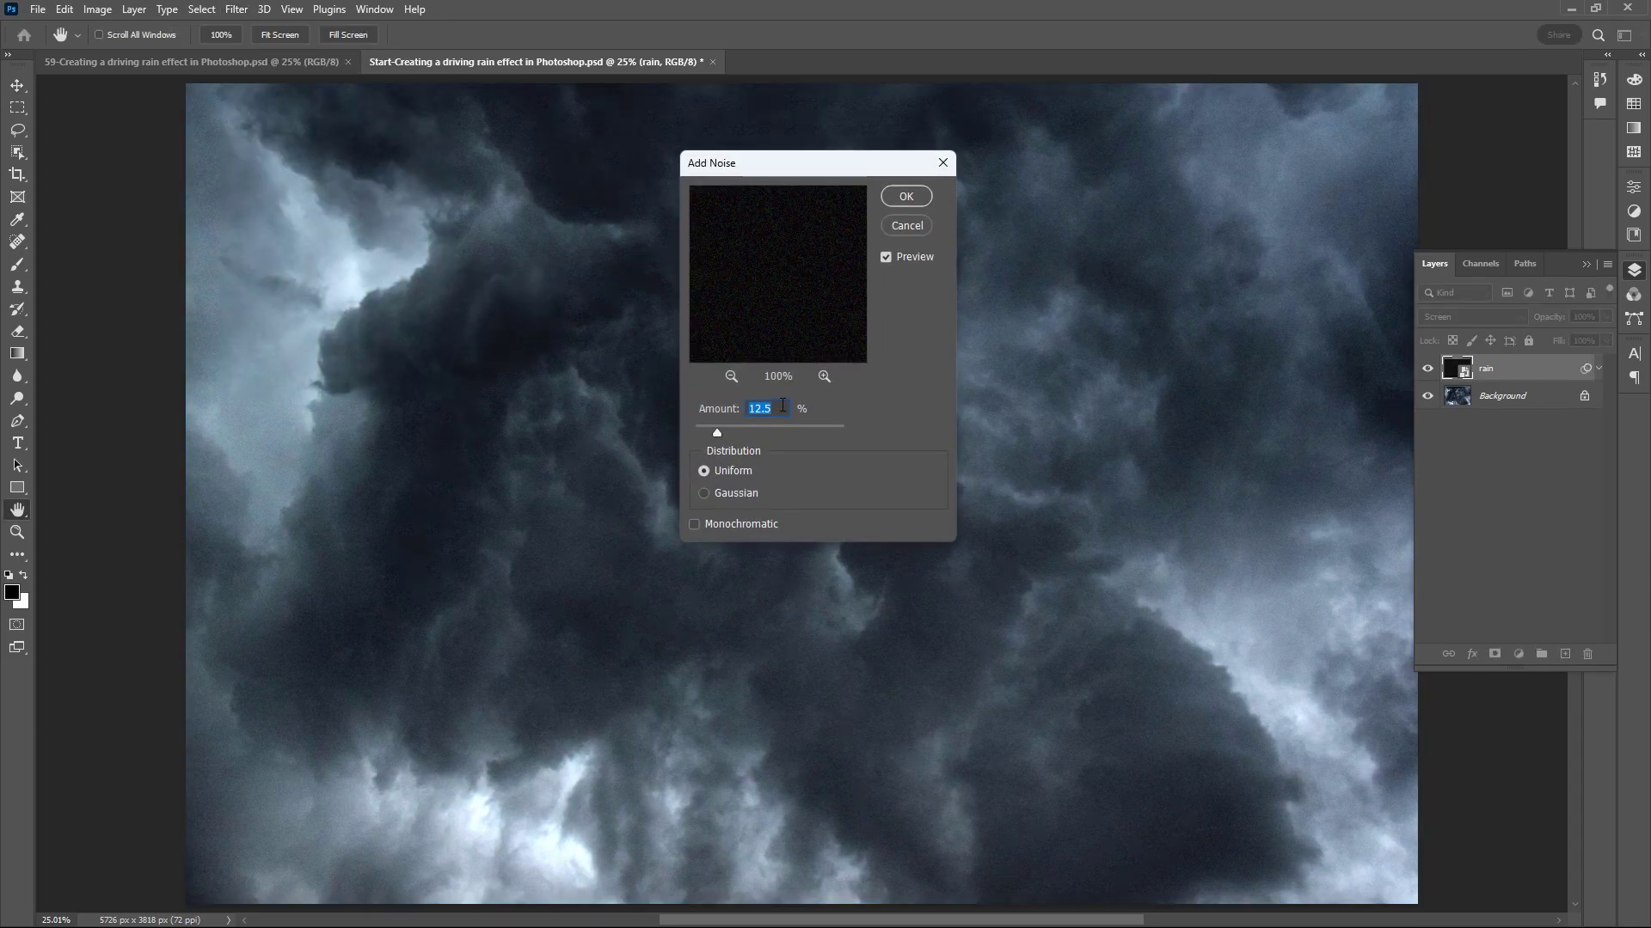
type("75")
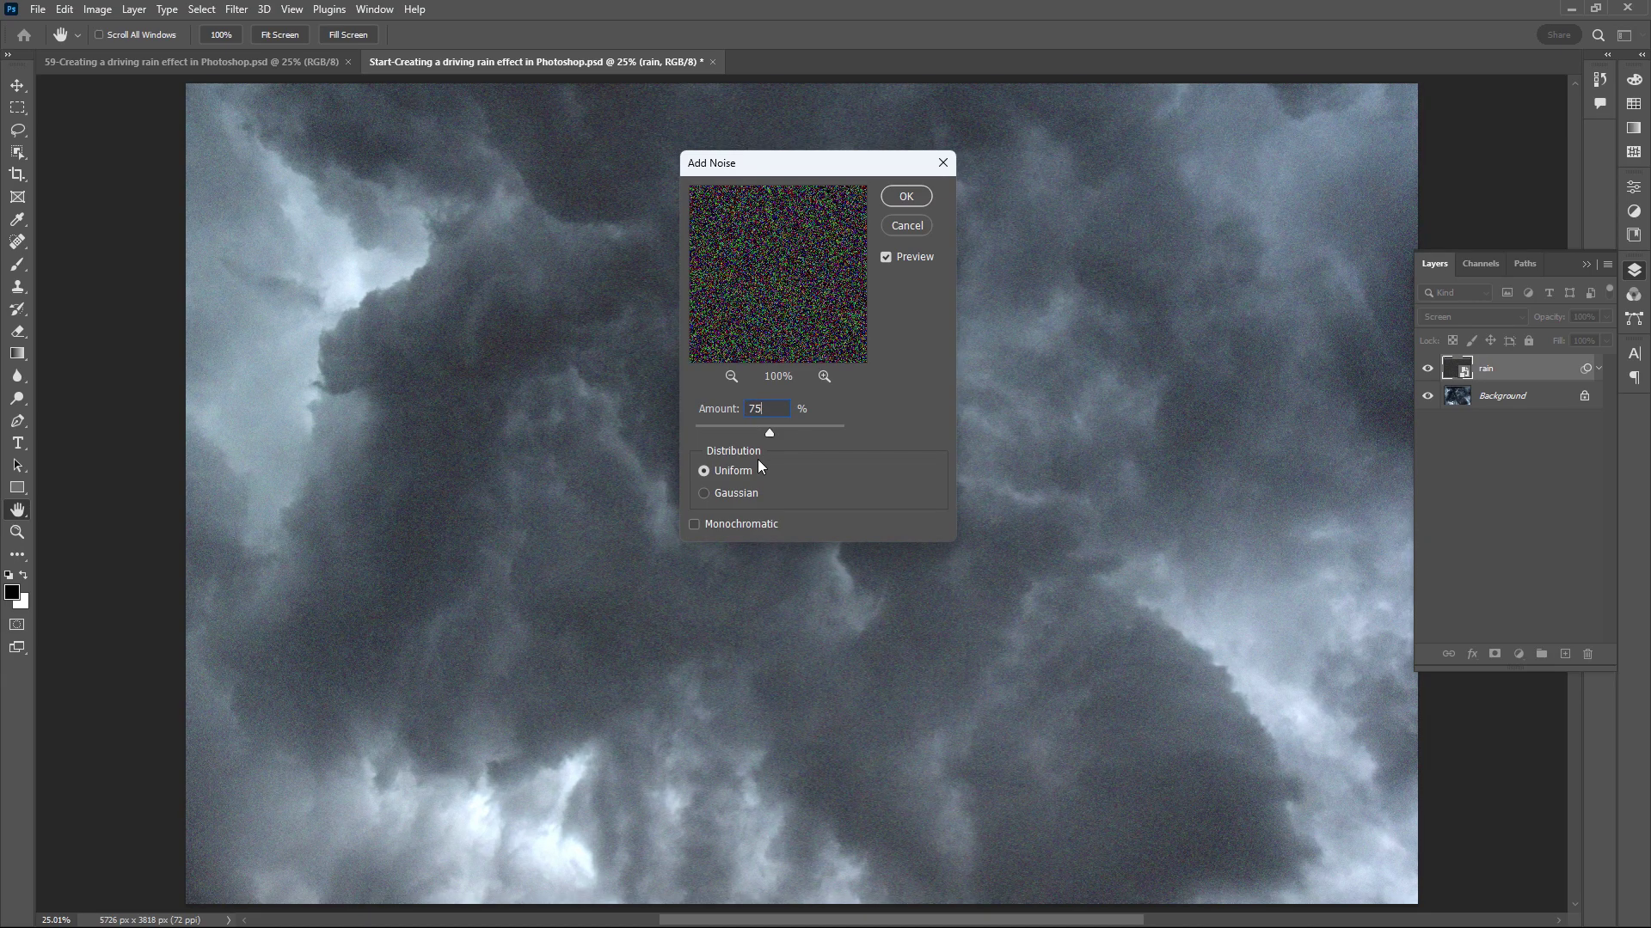
left_click(744, 493)
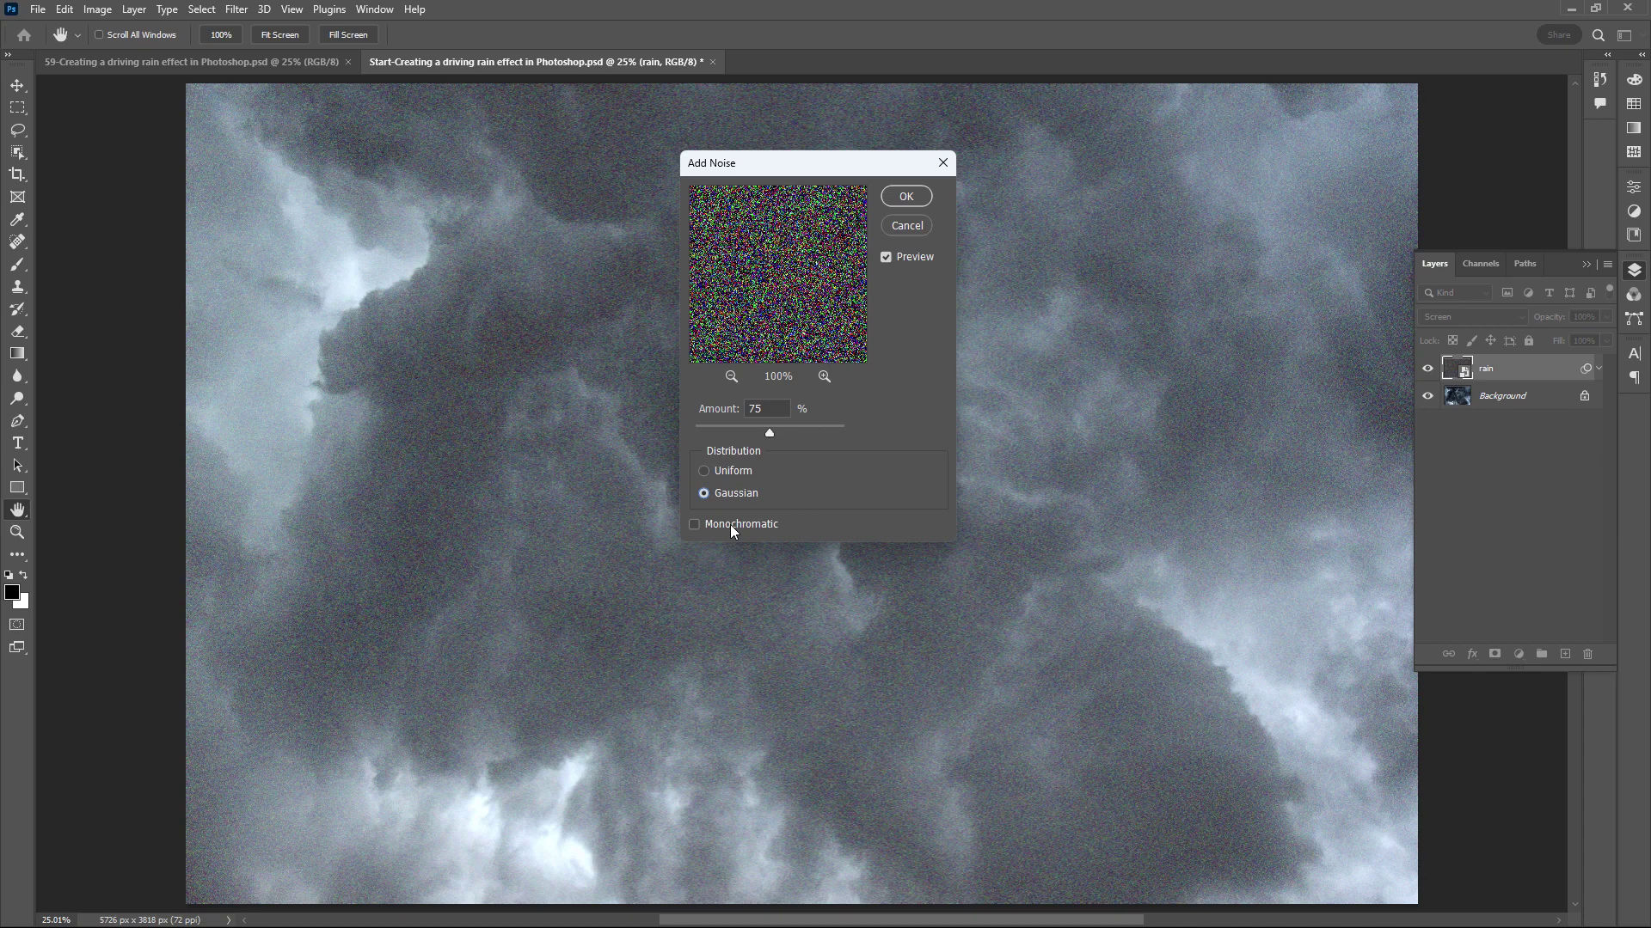
left_click(730, 524)
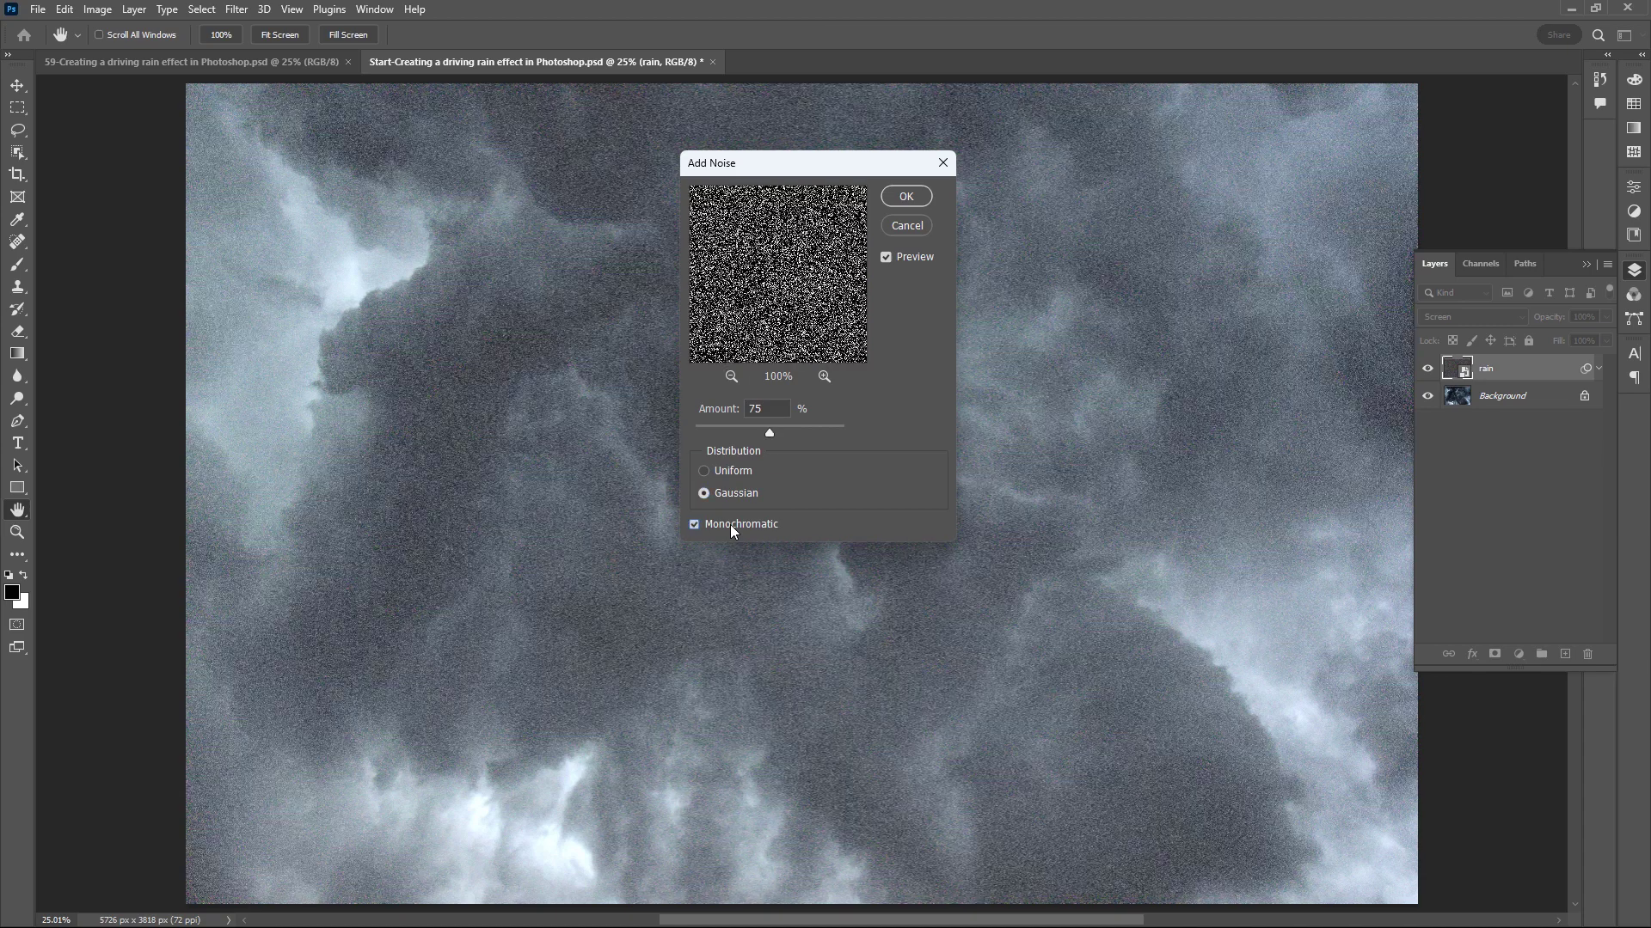
left_click(907, 197)
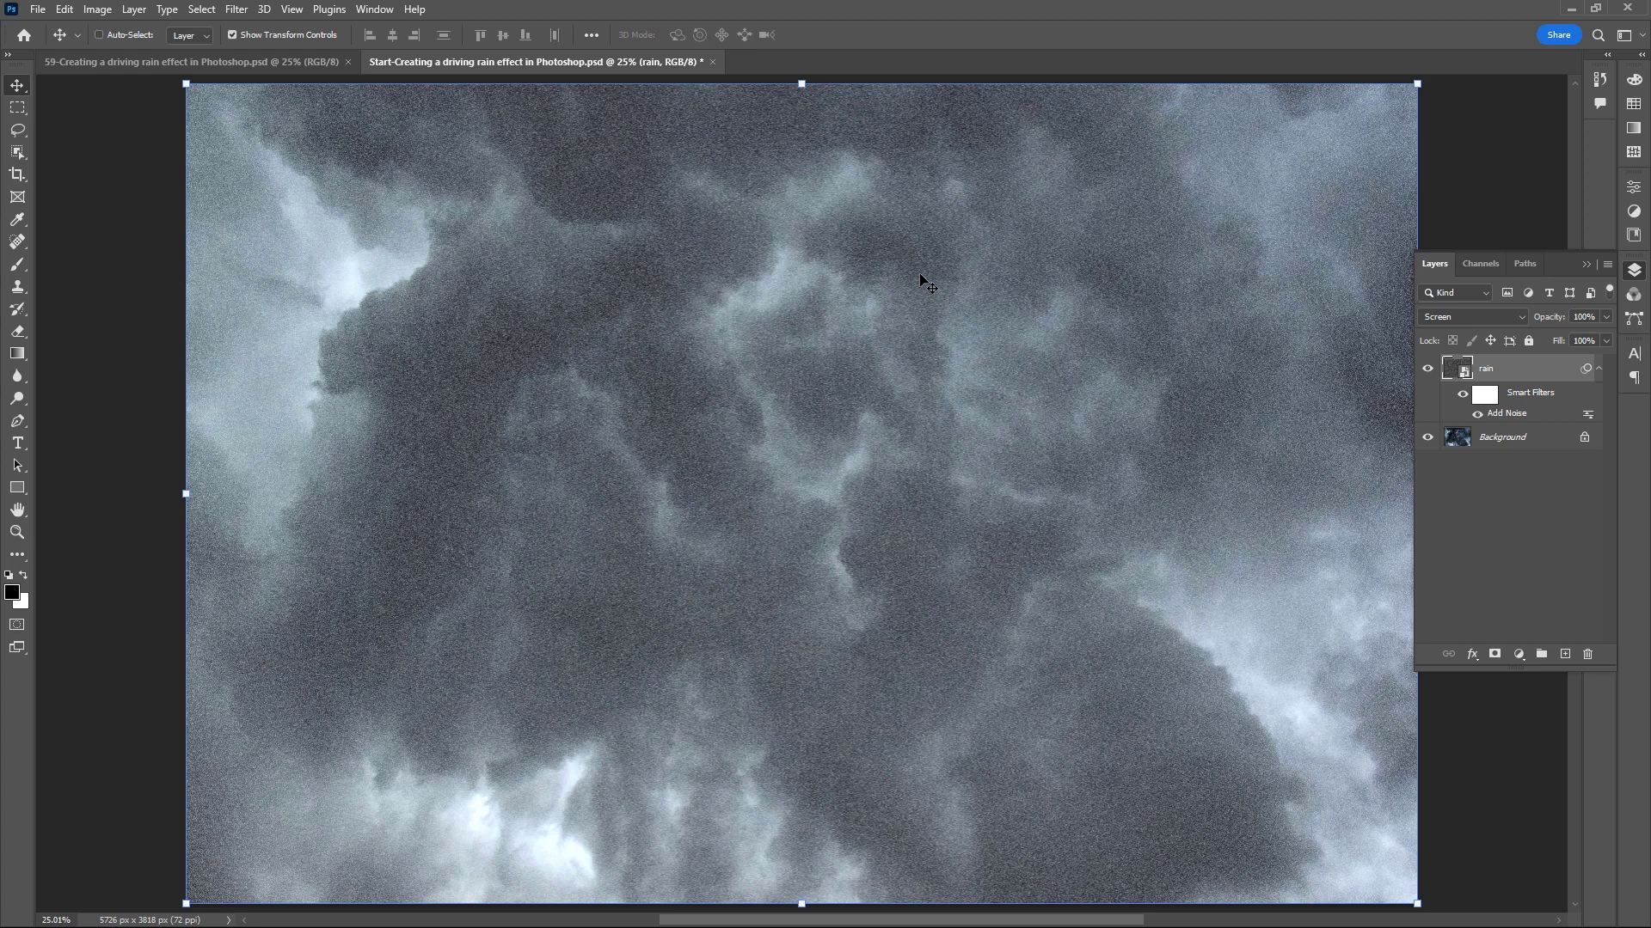
left_click(235, 9)
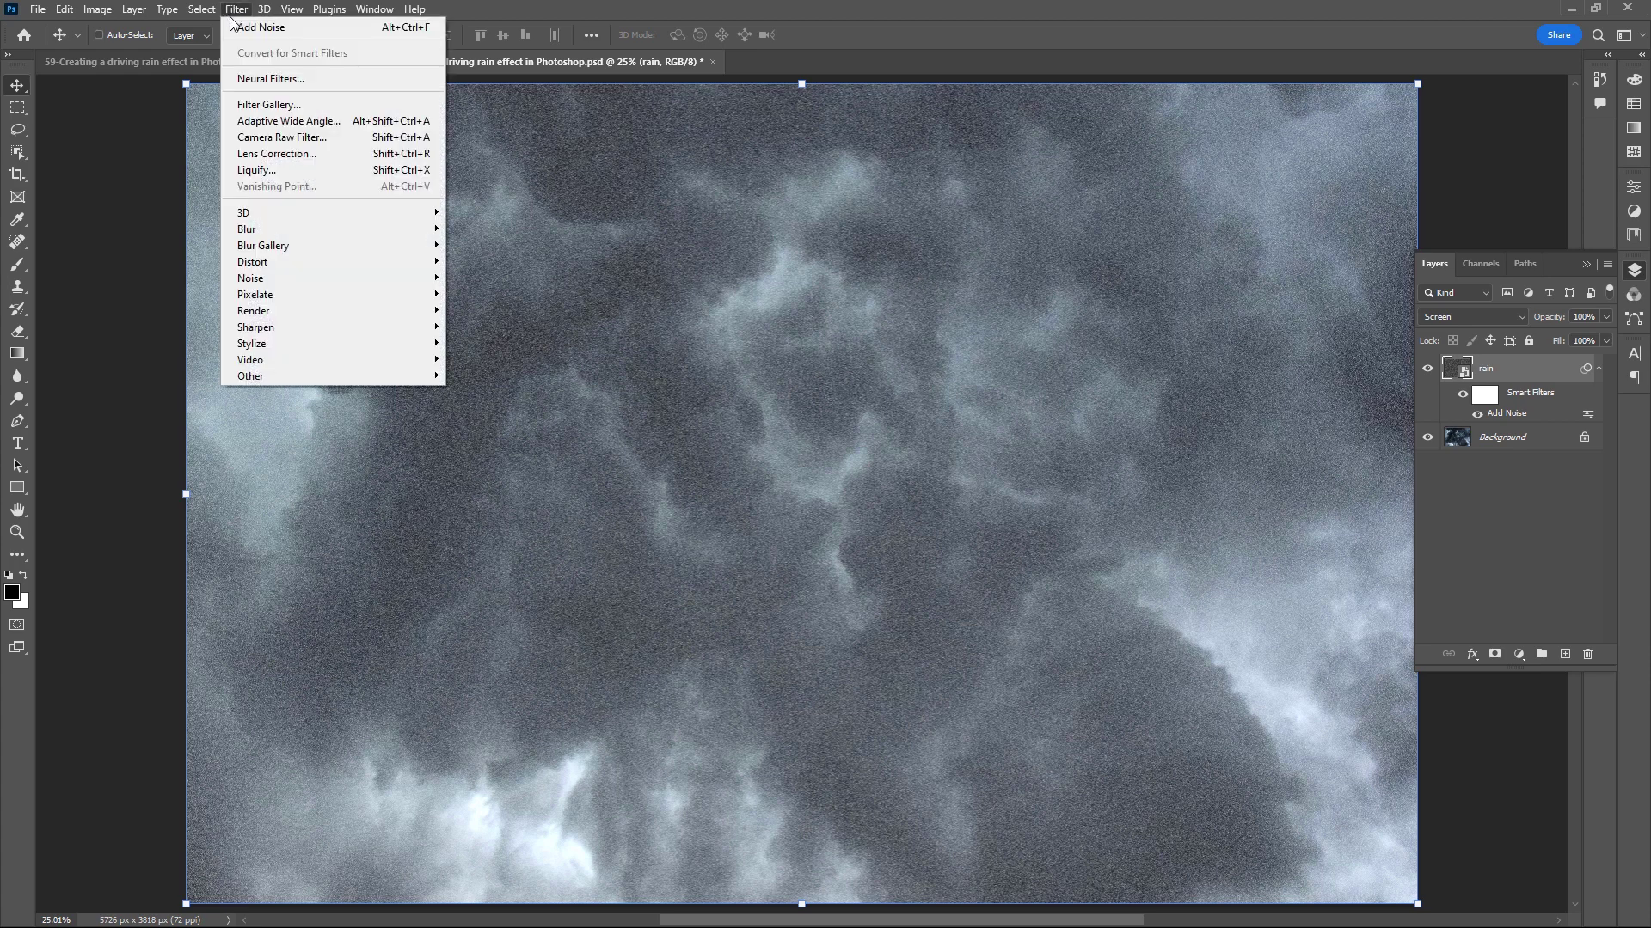
mouse_move(344, 229)
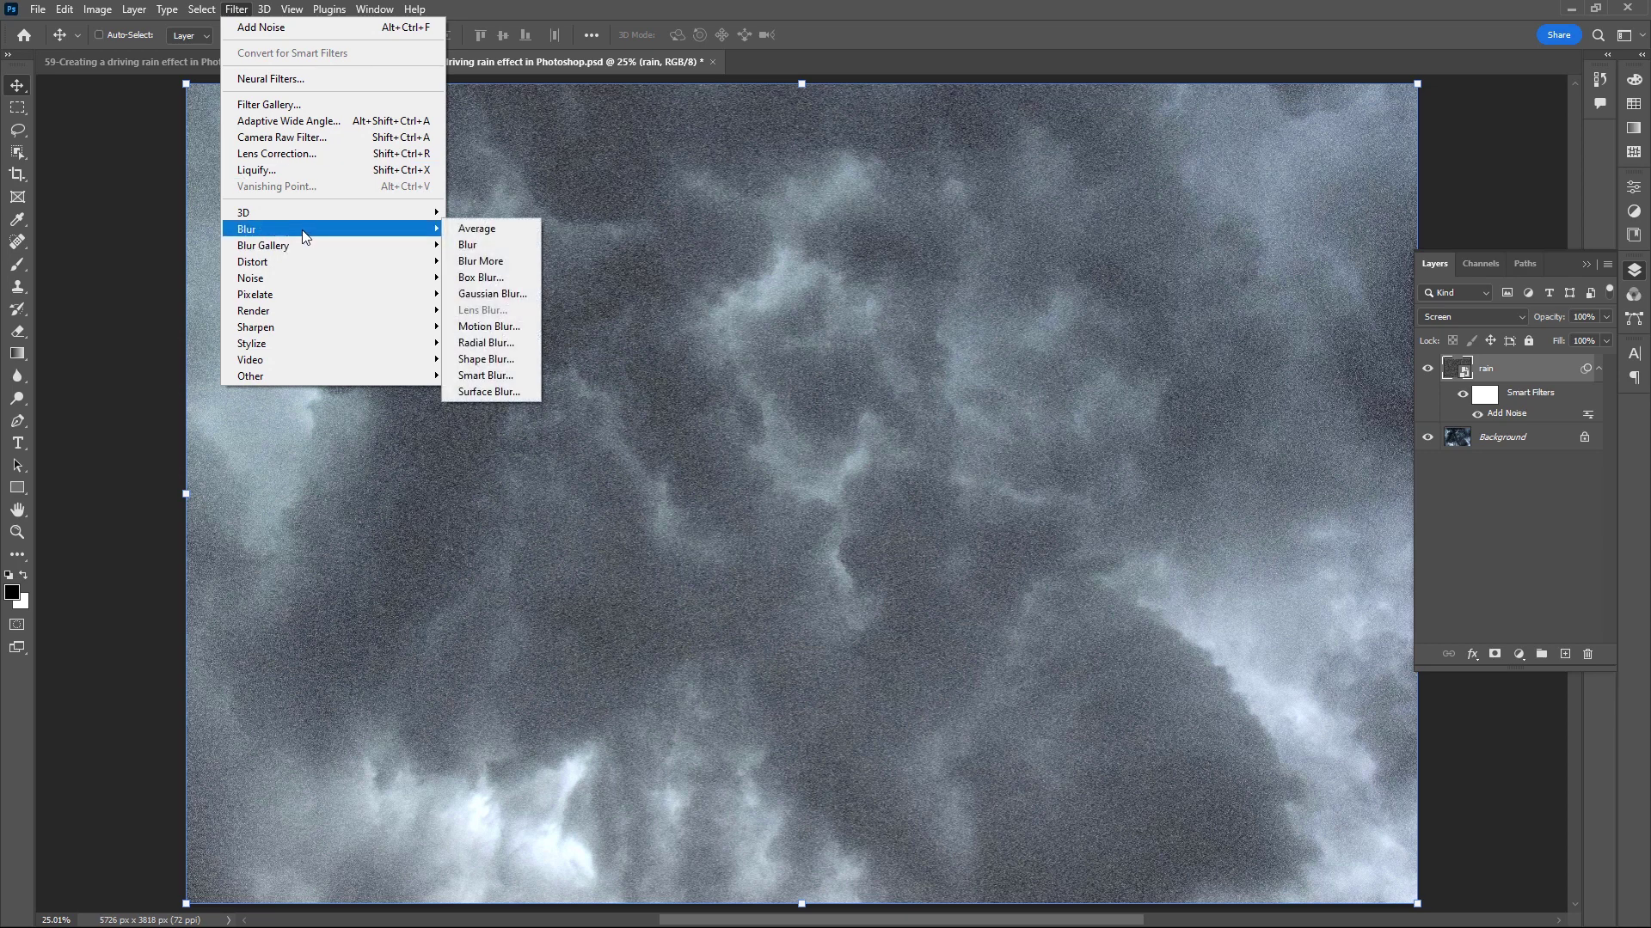
left_click(518, 328)
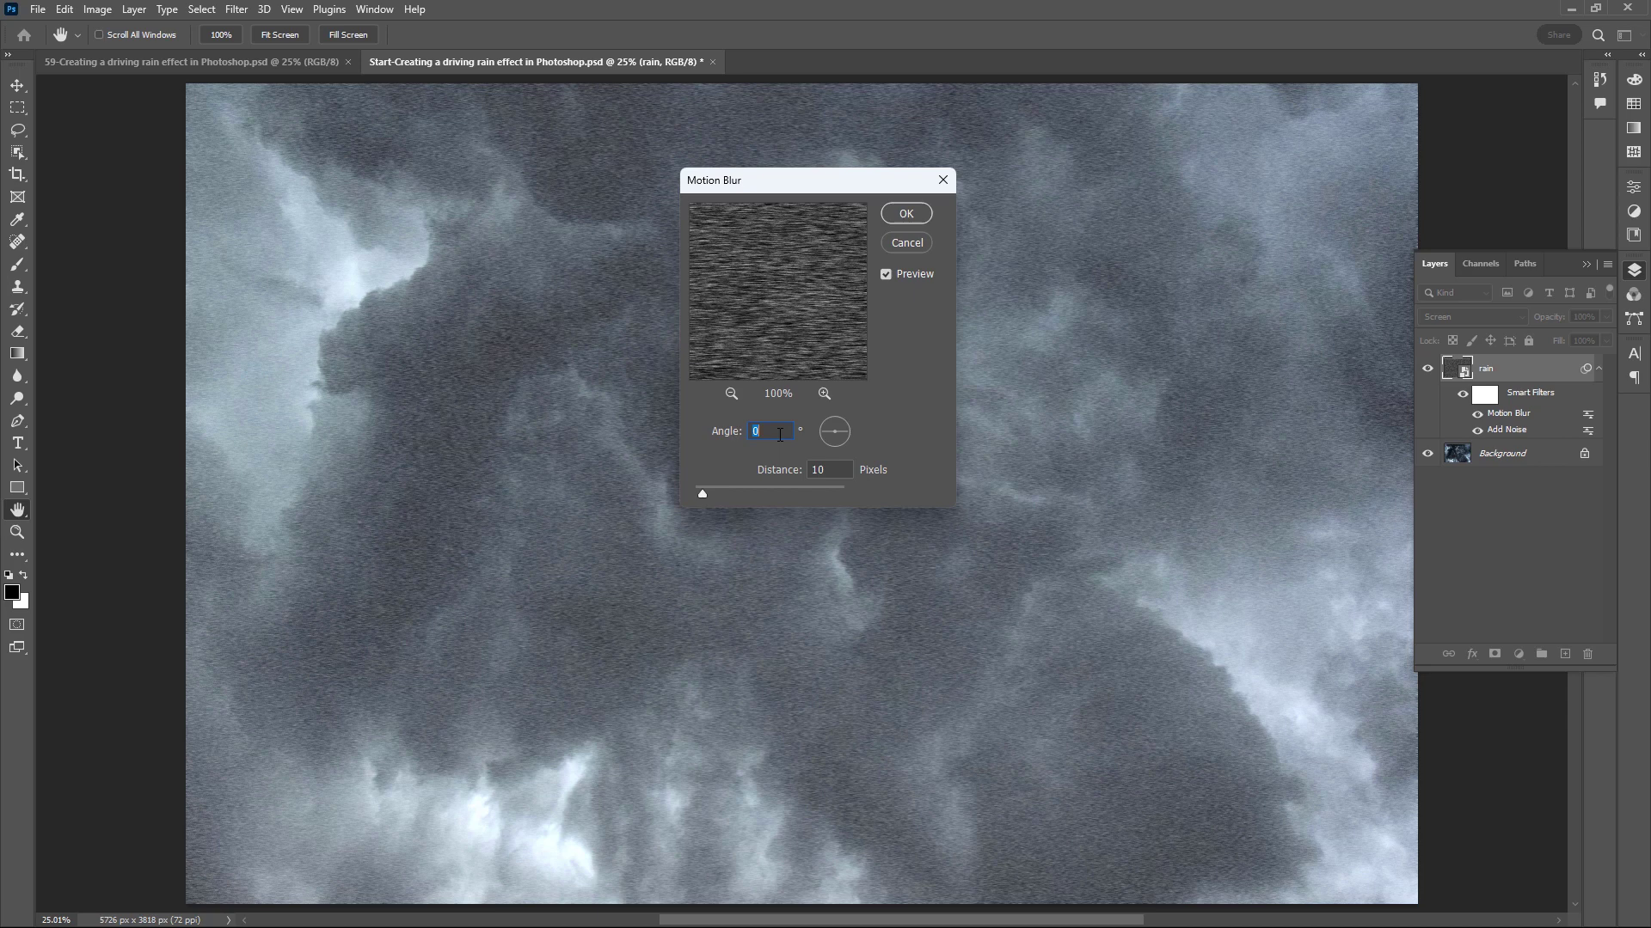
type("-65")
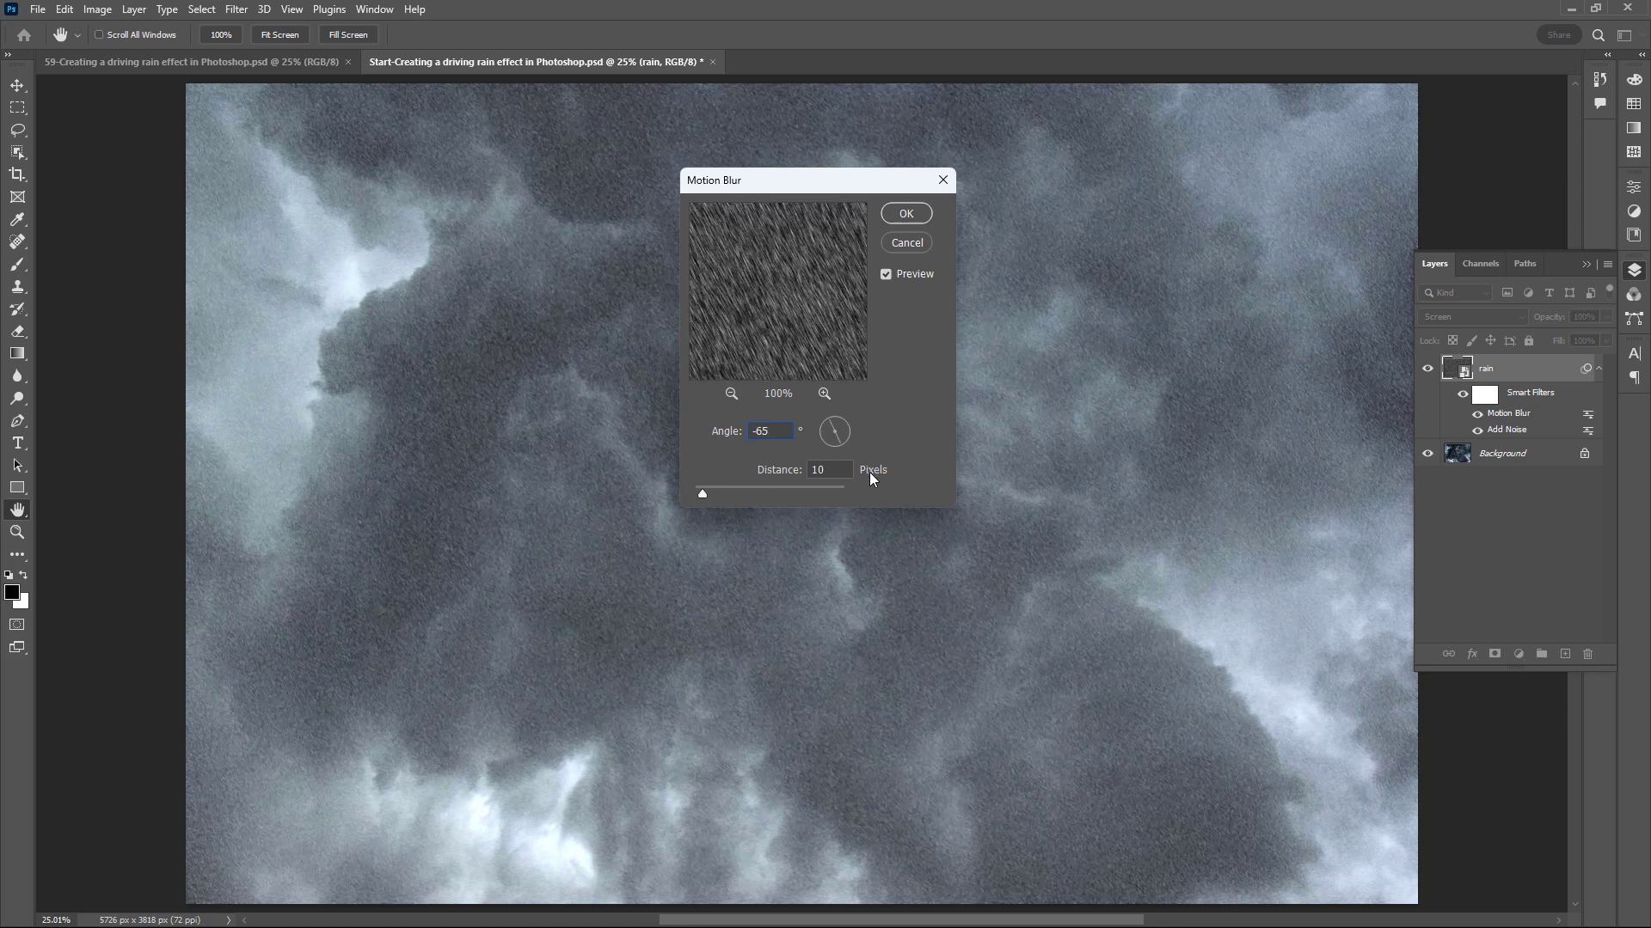
double_click(835, 476)
type("90")
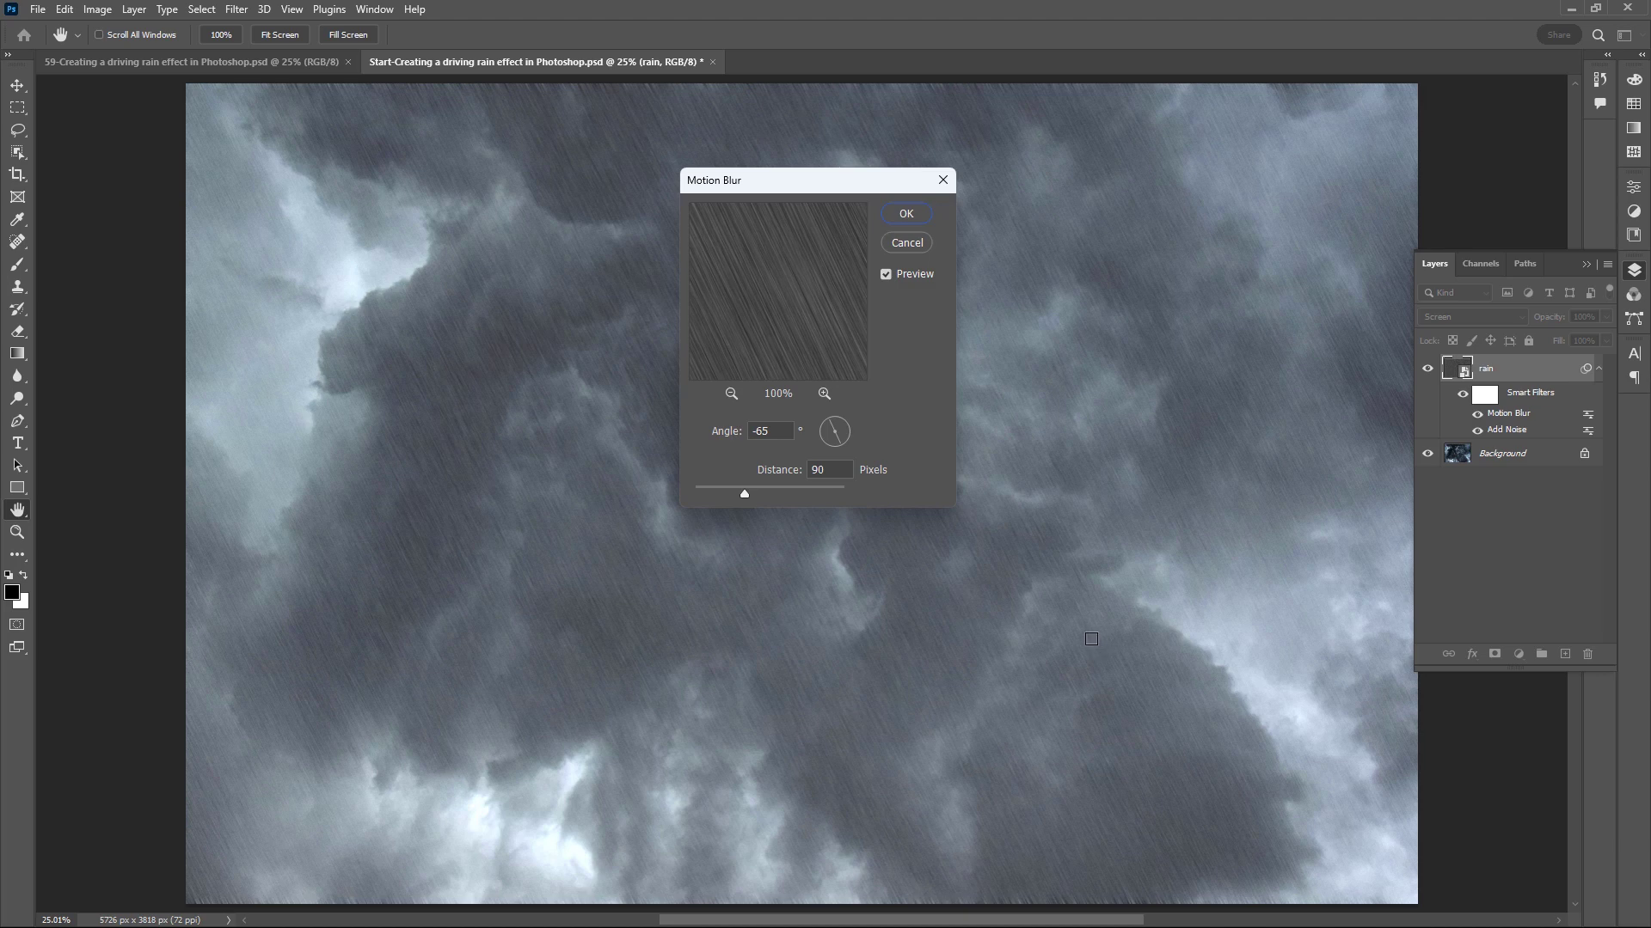
left_click(908, 242)
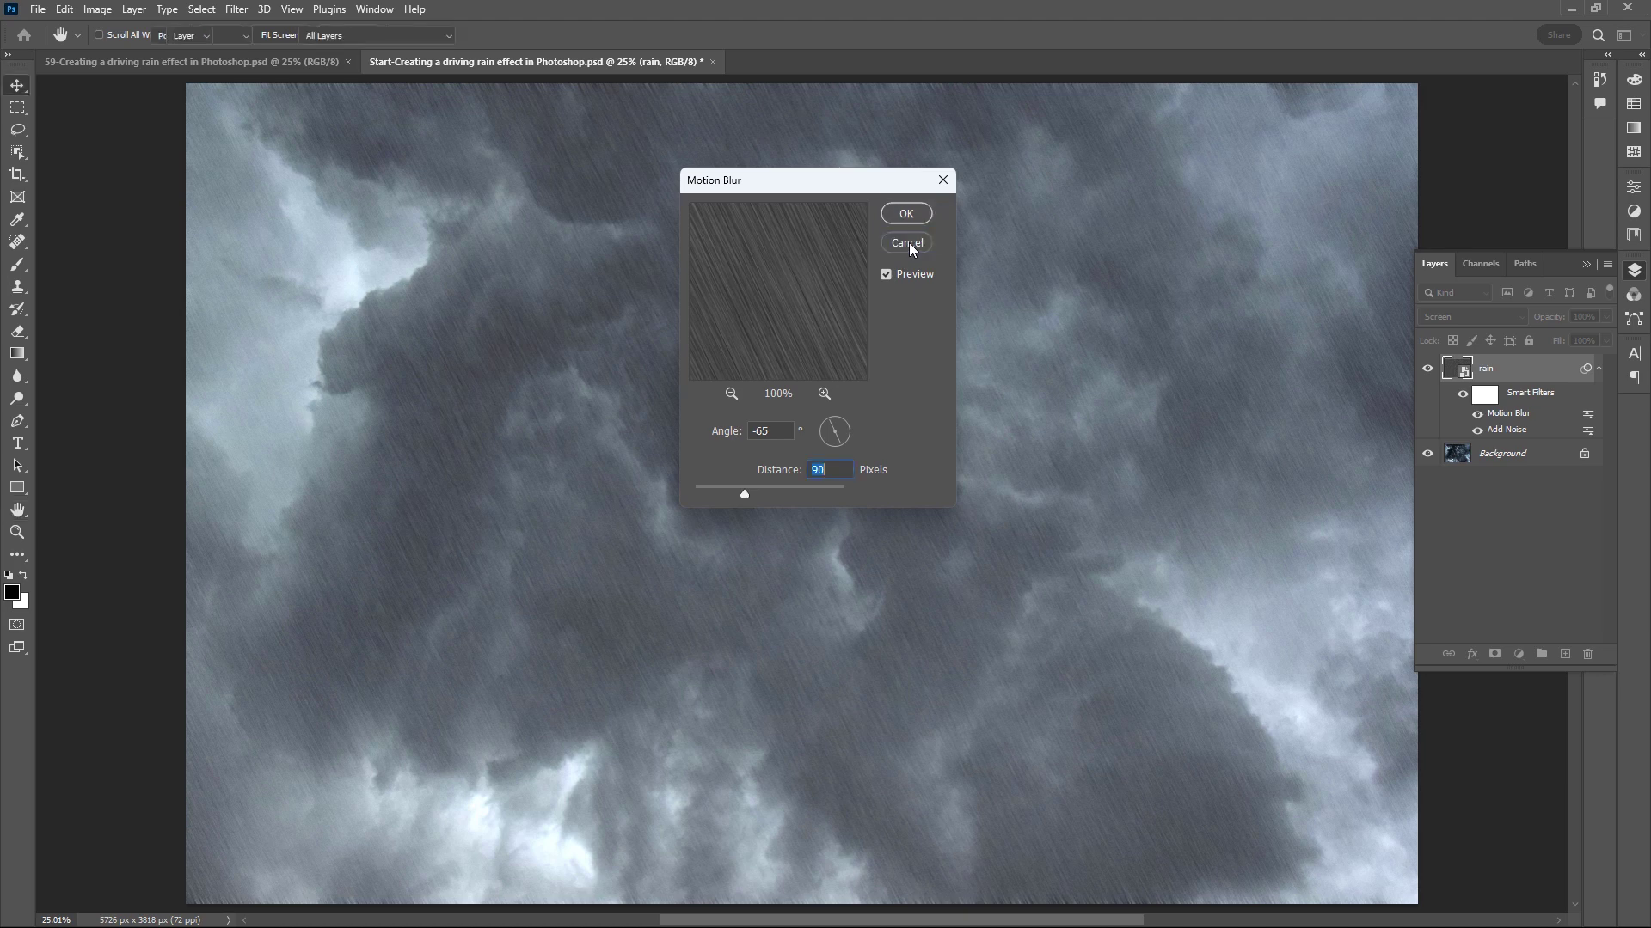
Apply a Radial Blur to the rain layer with amount 25, Zoom method and Best quality.
left_click(246, 8)
mouse_move(320, 235)
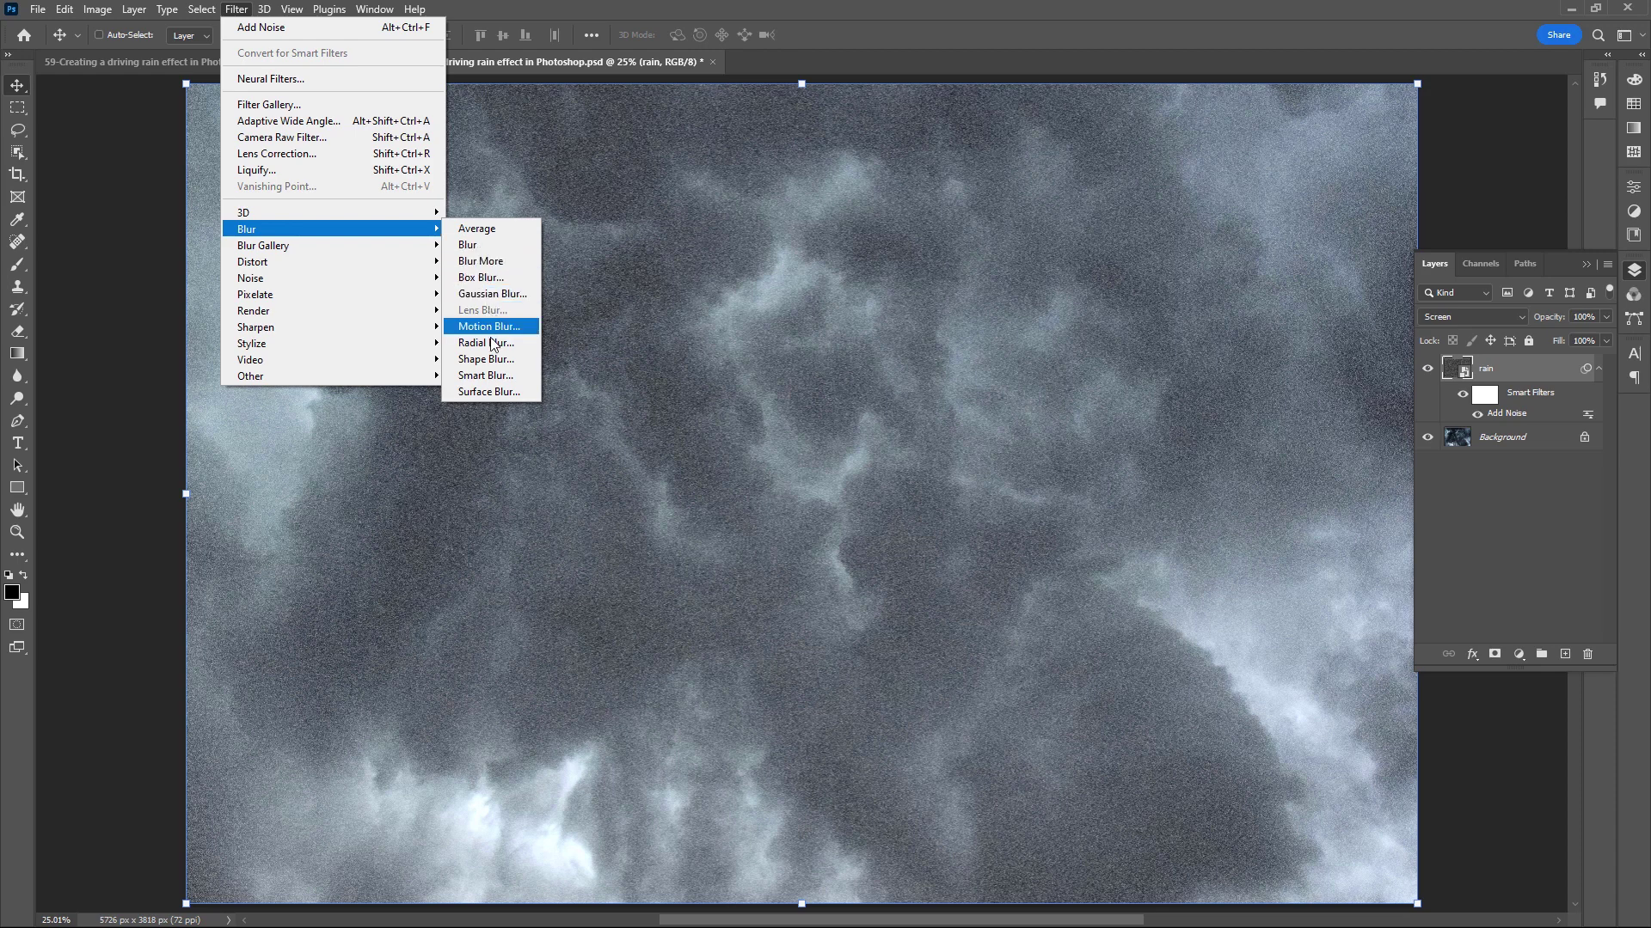
left_click(492, 343)
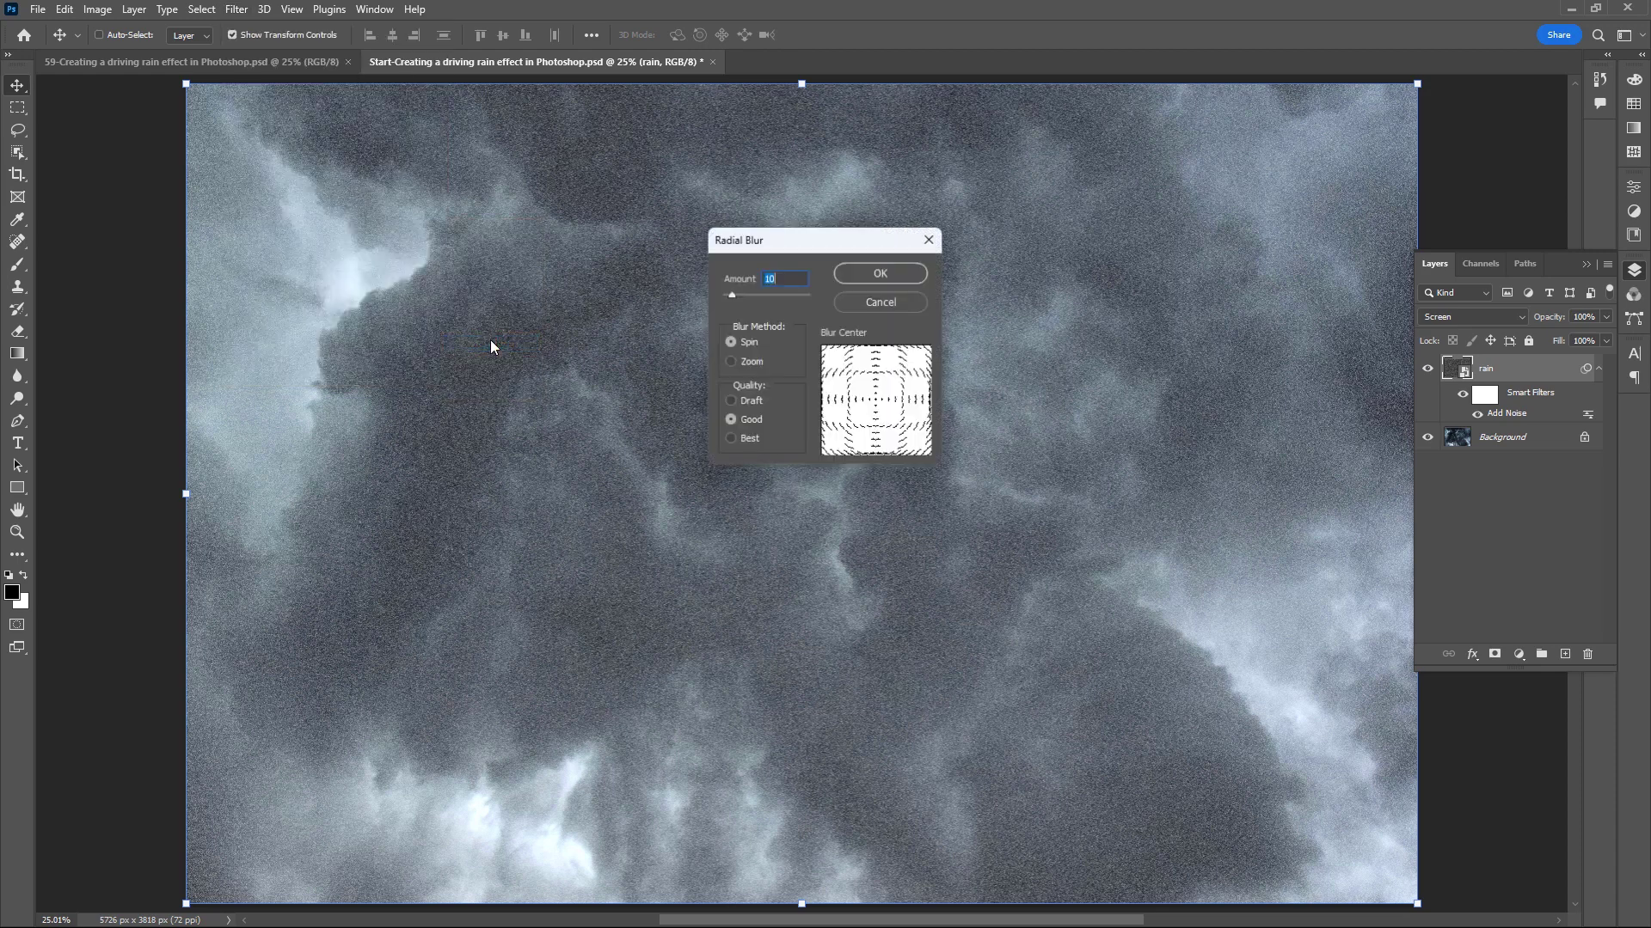
left_click(756, 359)
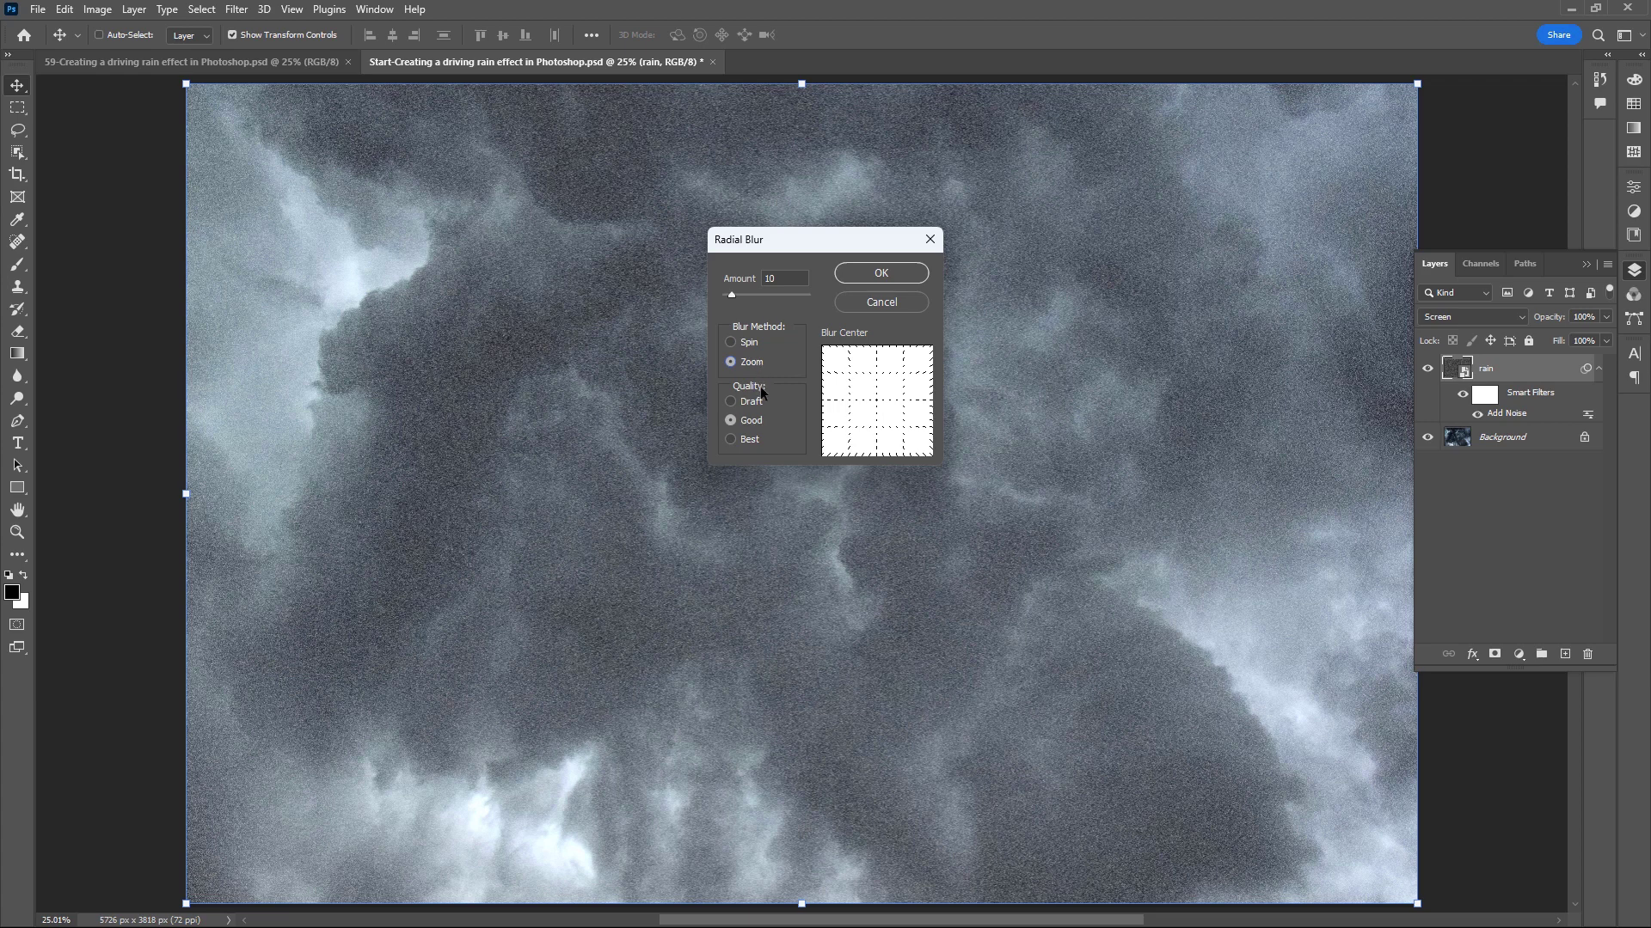
left_click(744, 440)
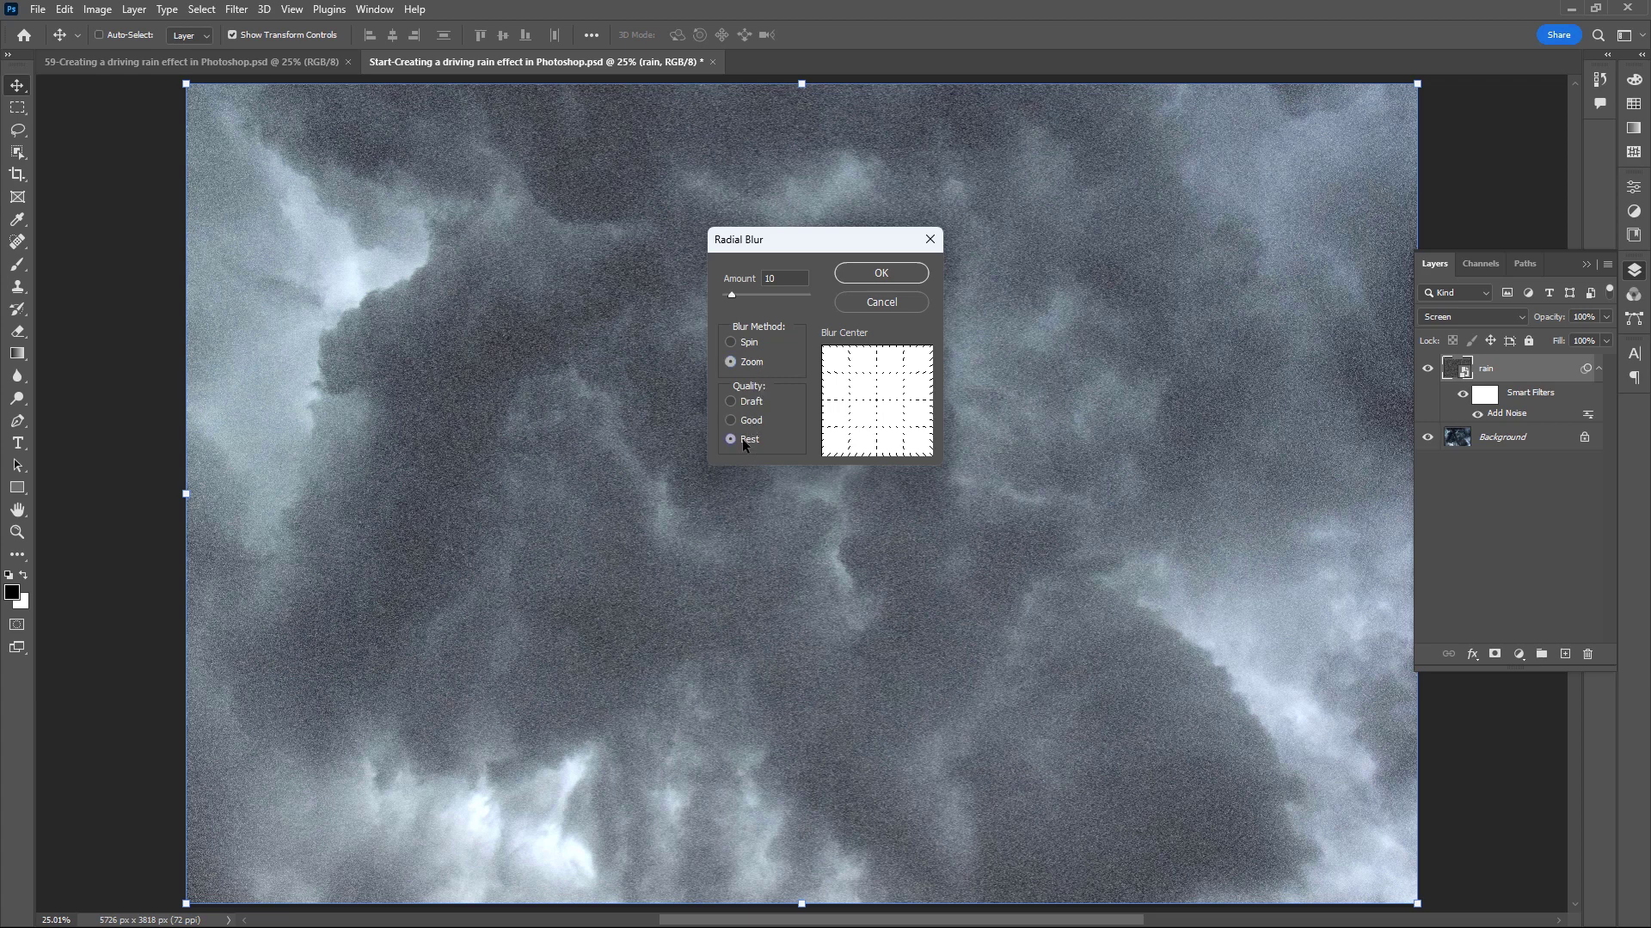
double_click(786, 277)
type("25")
left_click(793, 353)
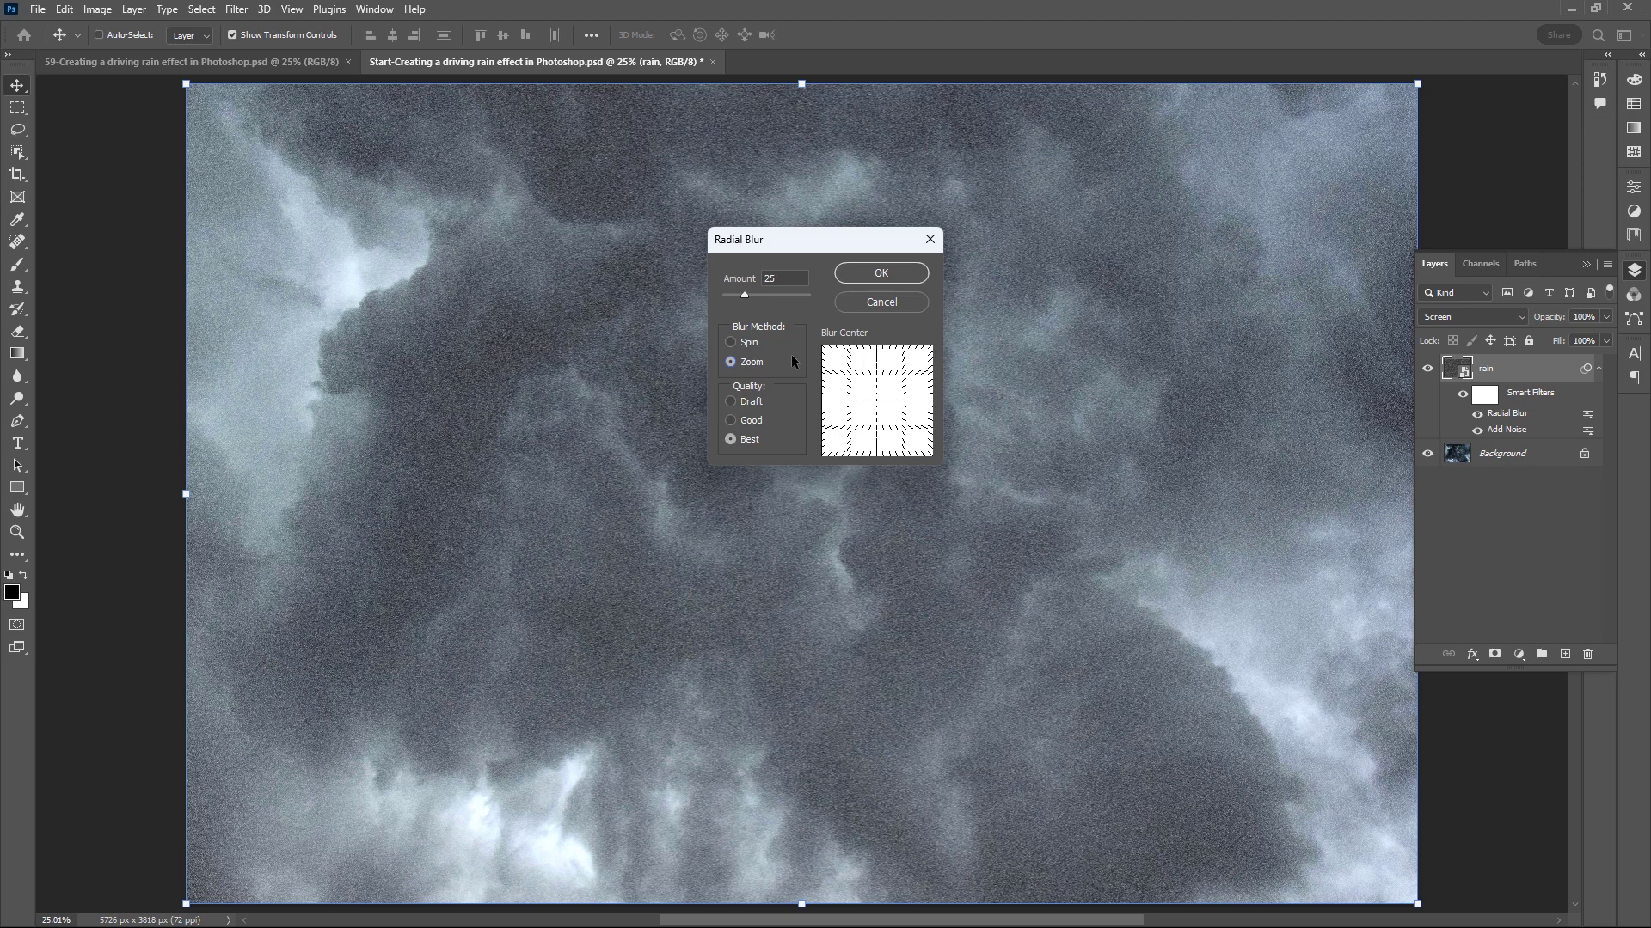
left_click(883, 274)
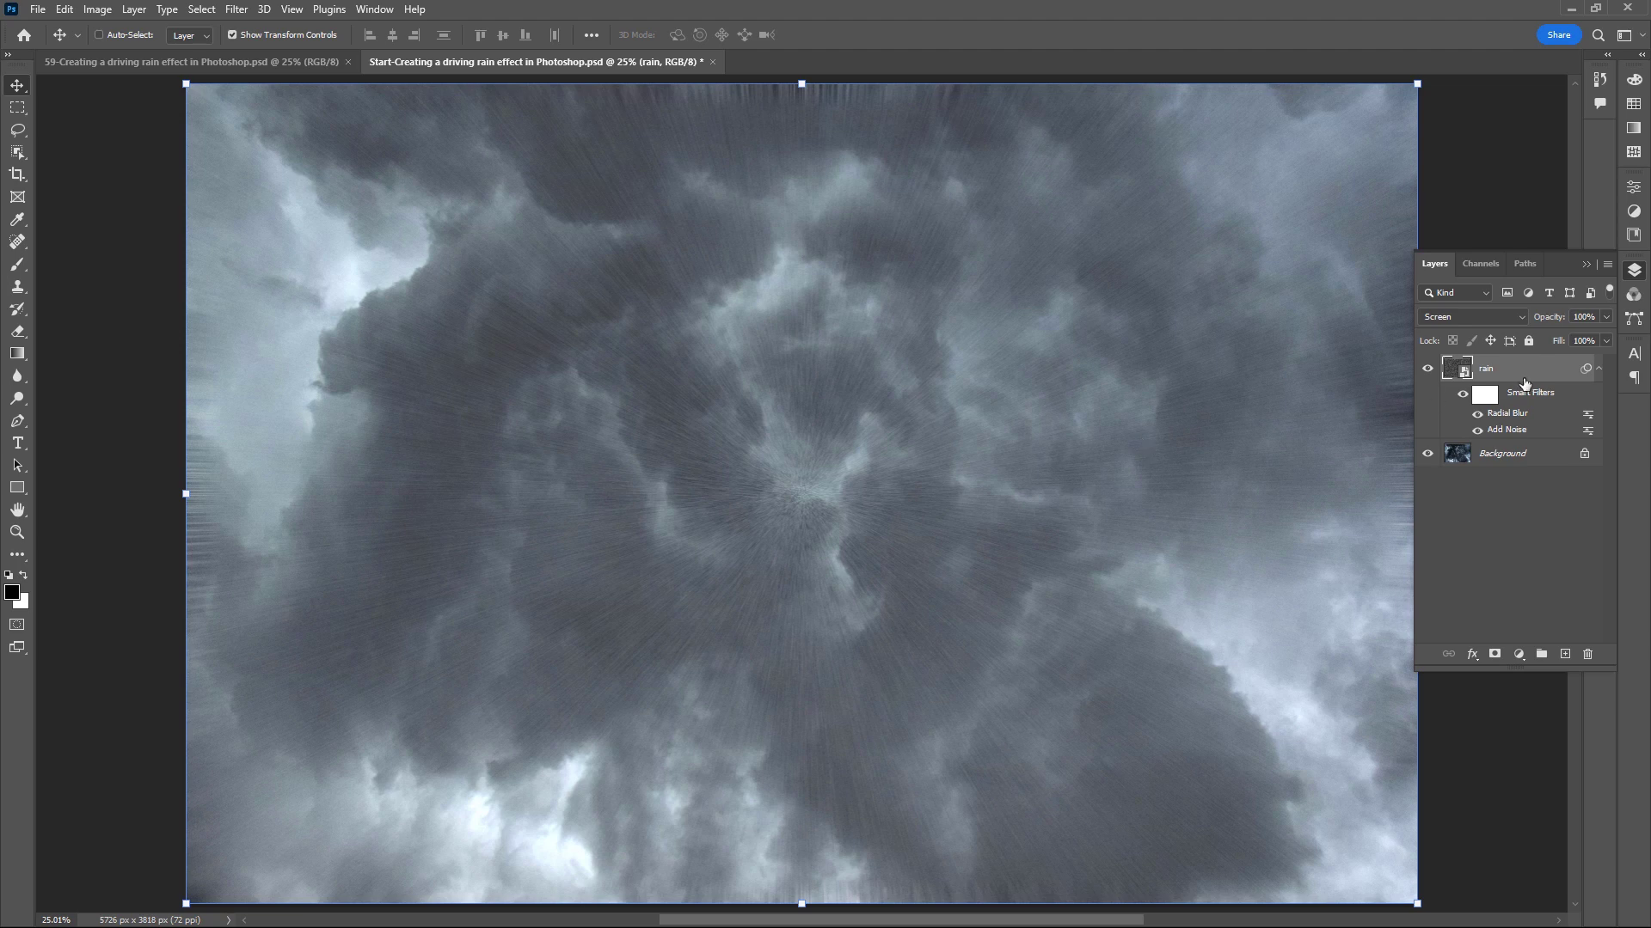
Split the rain layer's Blend If black point for Current Layer to 50 / 150 in its blending options.
double_click(1549, 368)
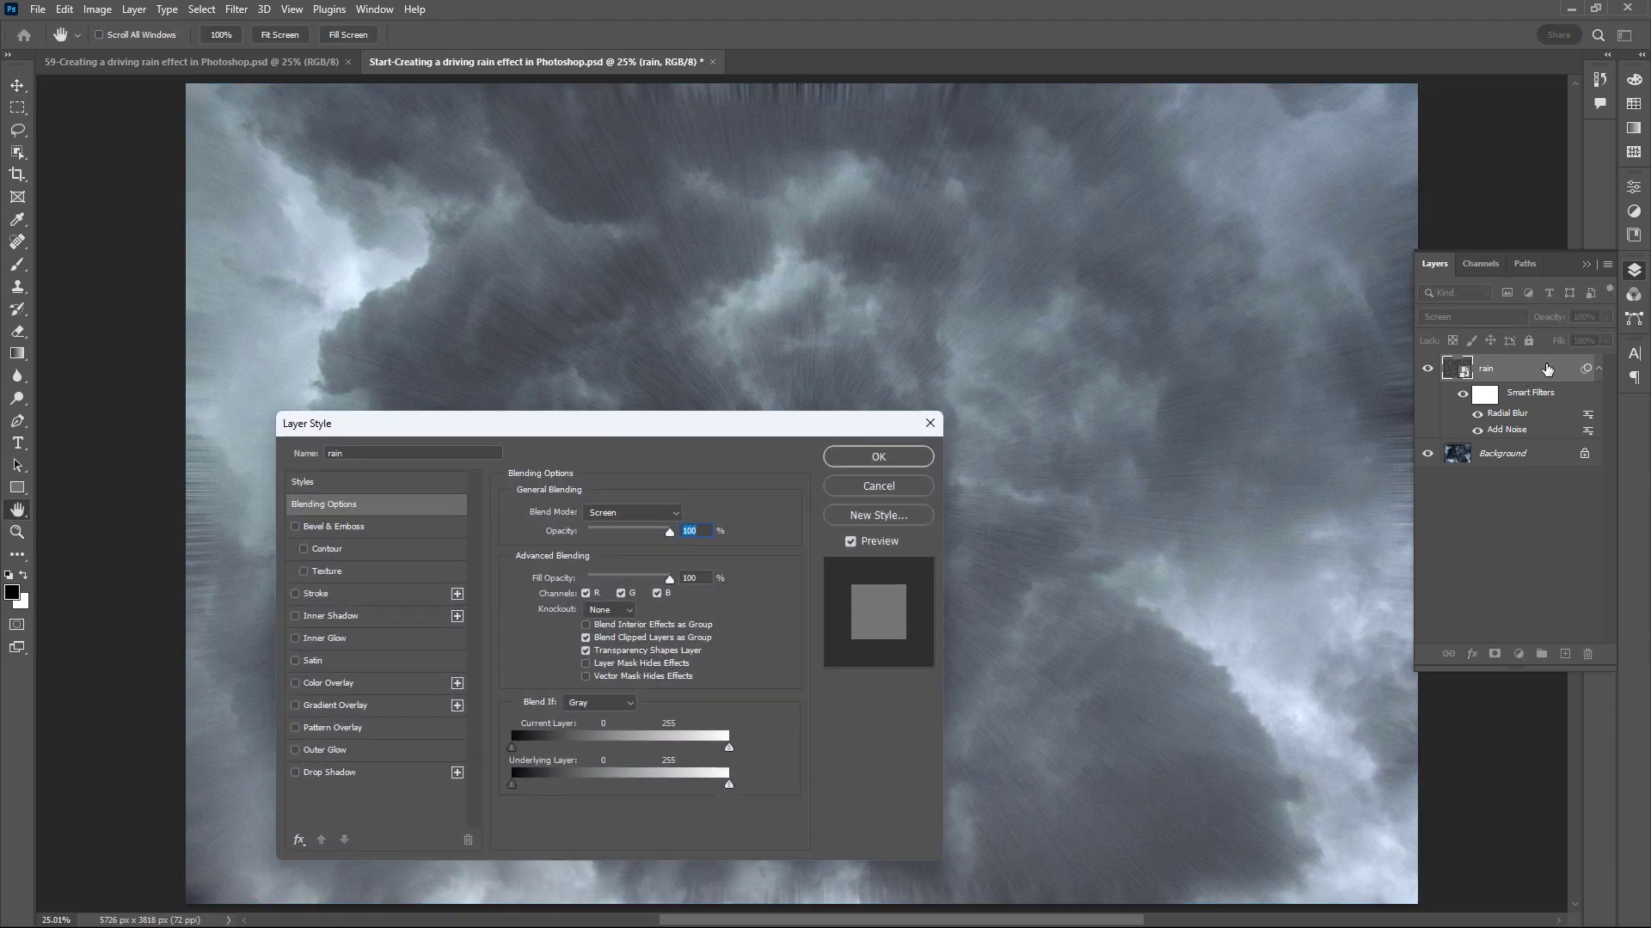
left_click_drag(695, 423, 881, 203)
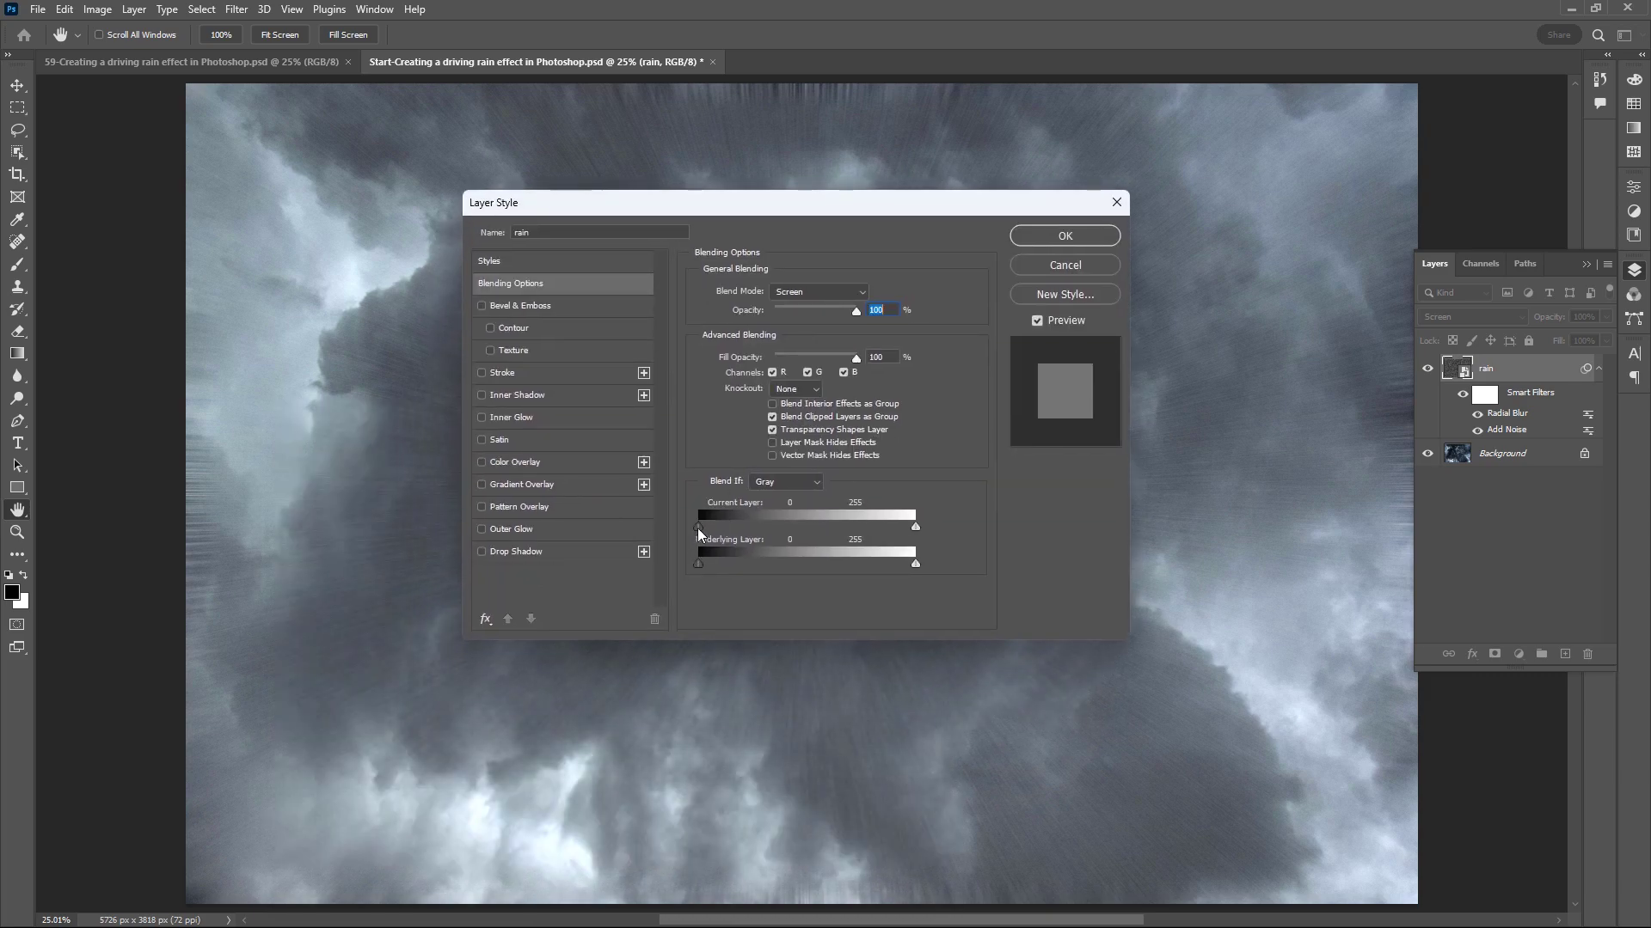
mouse_move(698, 528)
left_mouse_down()
mouse_move(760, 524)
mouse_move(745, 525)
left_mouse_up()
left_click_drag(738, 526, 827, 533)
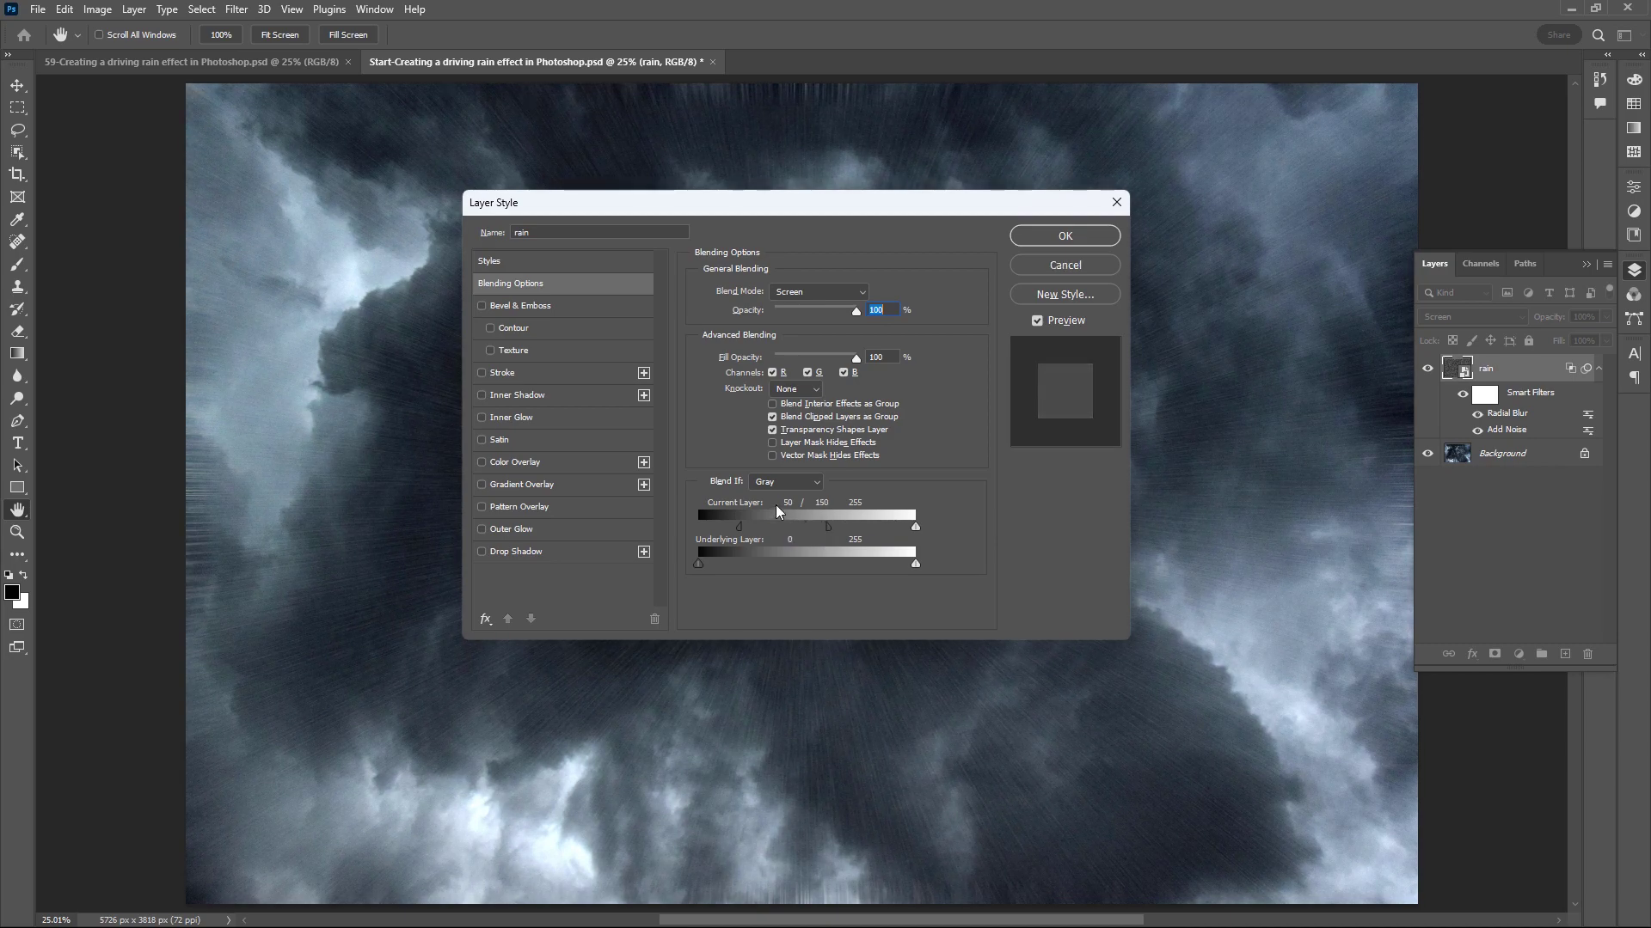
left_click(1064, 239)
key("v")
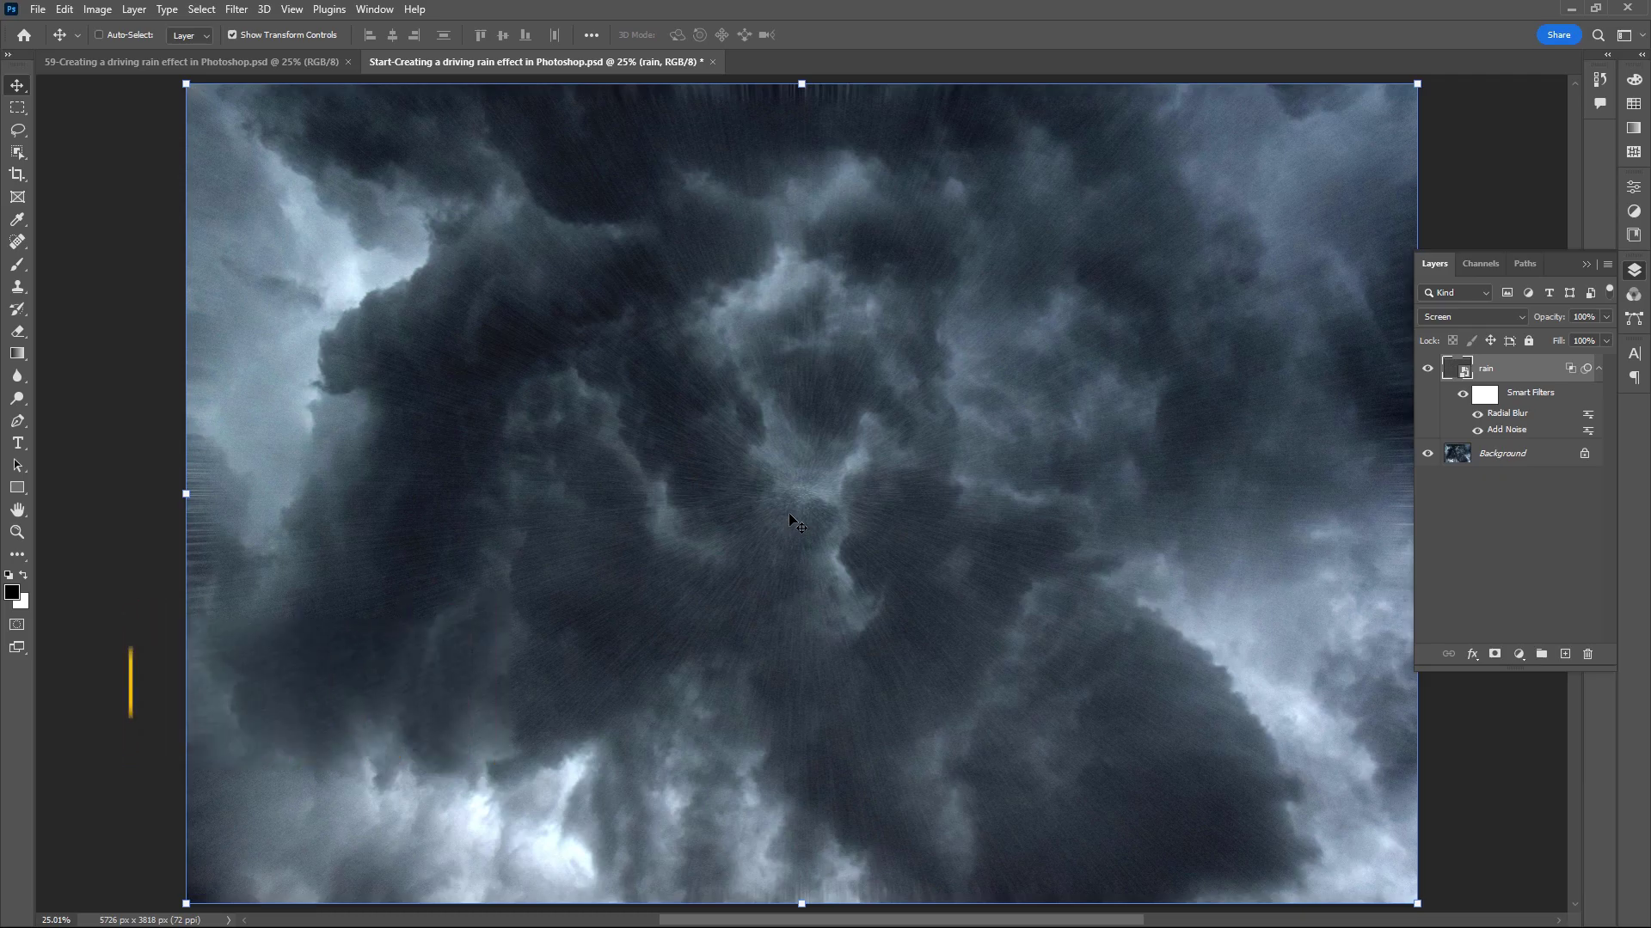
Scale the rain layer to 110% in both width and height with Free Transform, keeping its proportions linked.
key("ctrl+t")
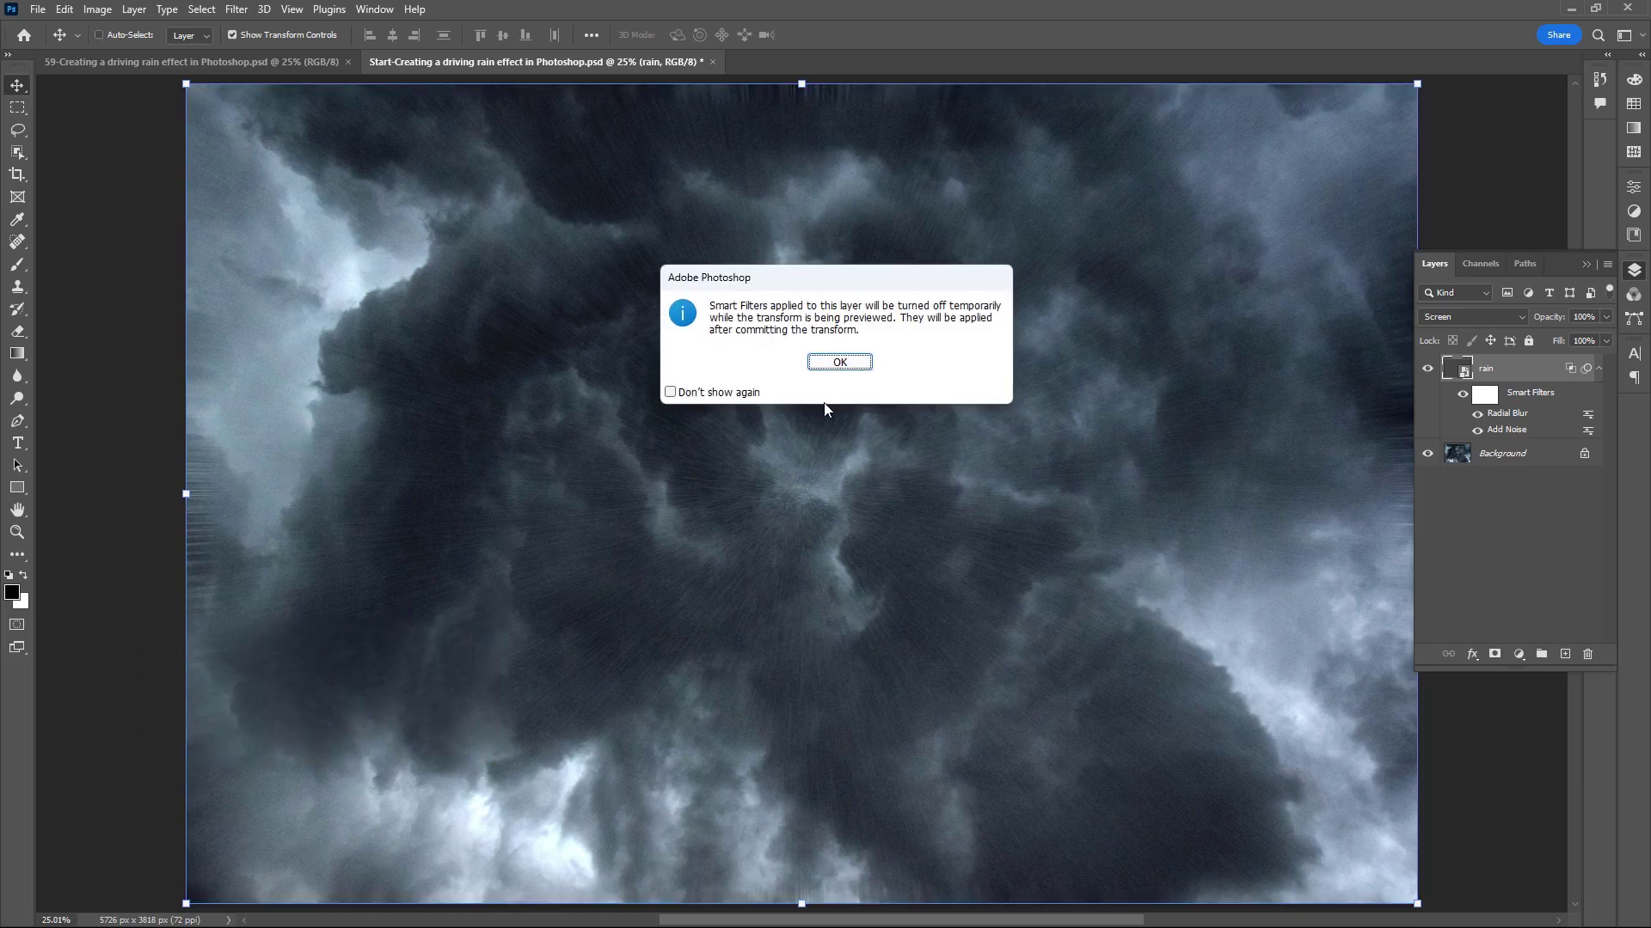
left_click(840, 362)
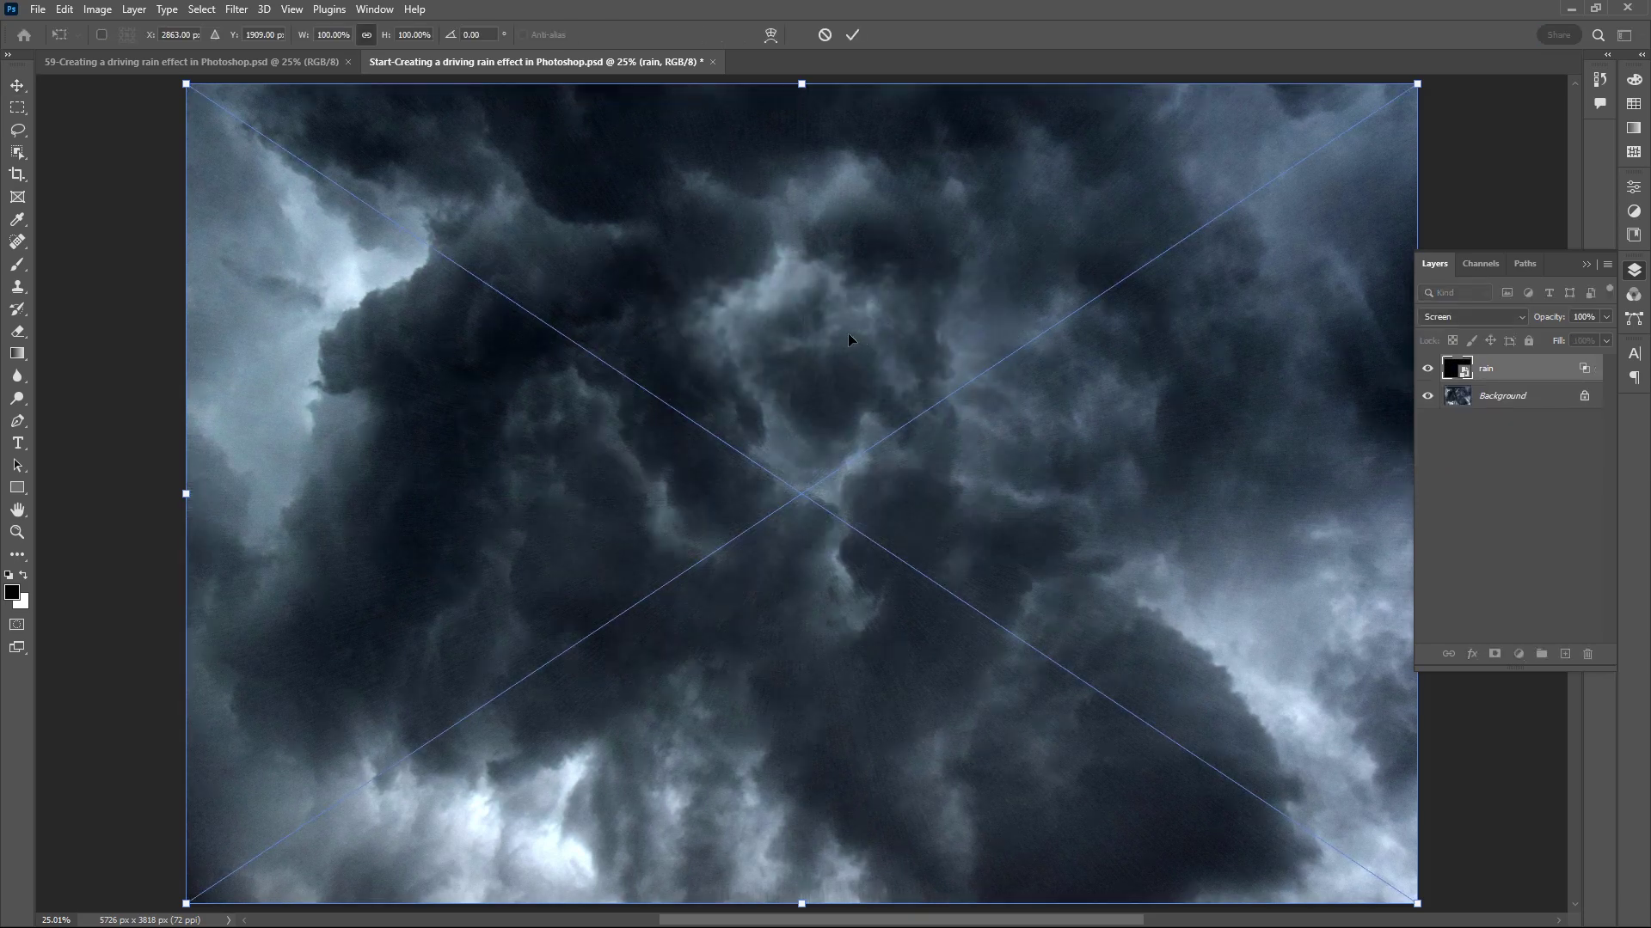
left_click(367, 36)
left_click(326, 35)
type("110")
key("Tab")
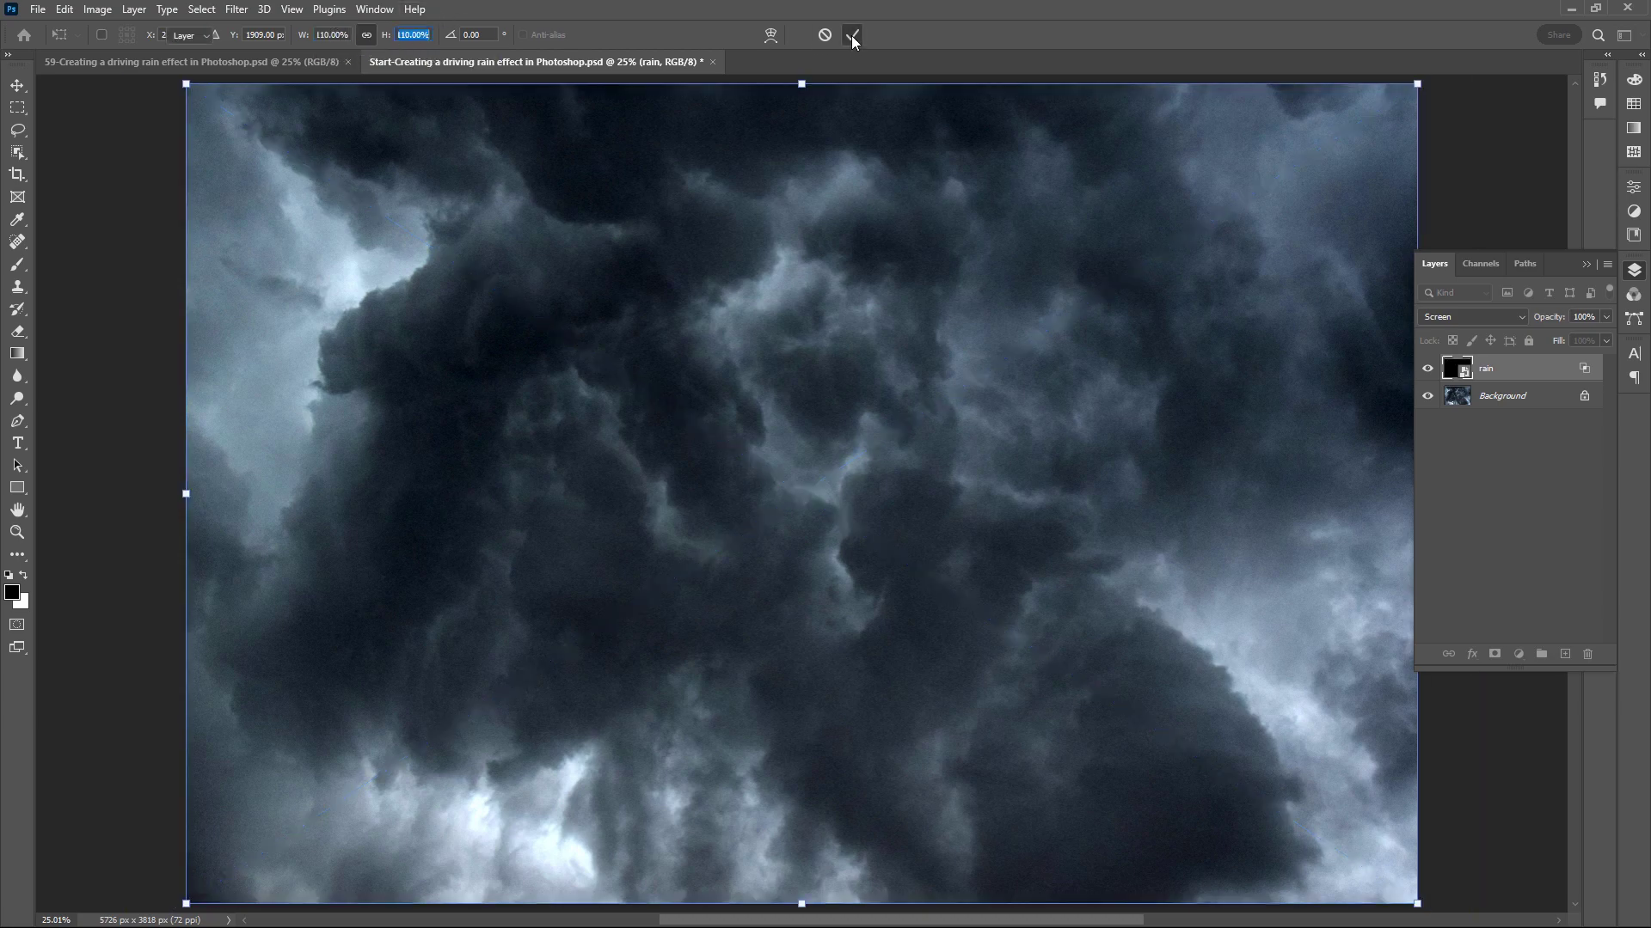
left_click(853, 36)
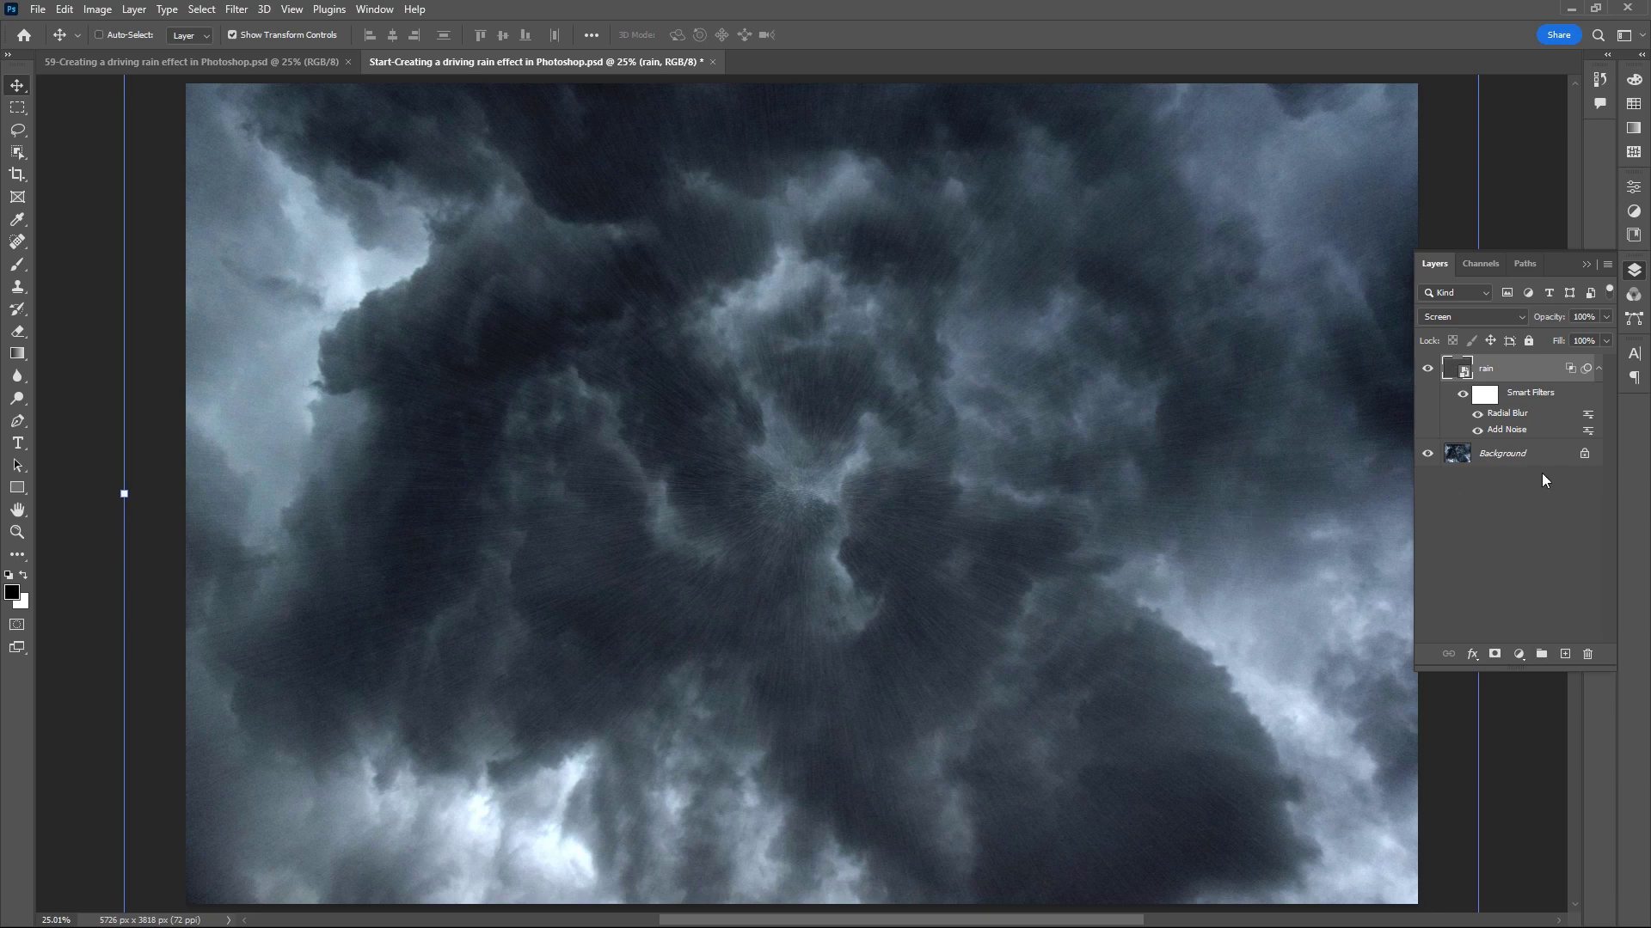
Add a layer mask to the rain layer and paint black over the image centre with a 1800 px brush at 0% hardness.
left_click(1496, 655)
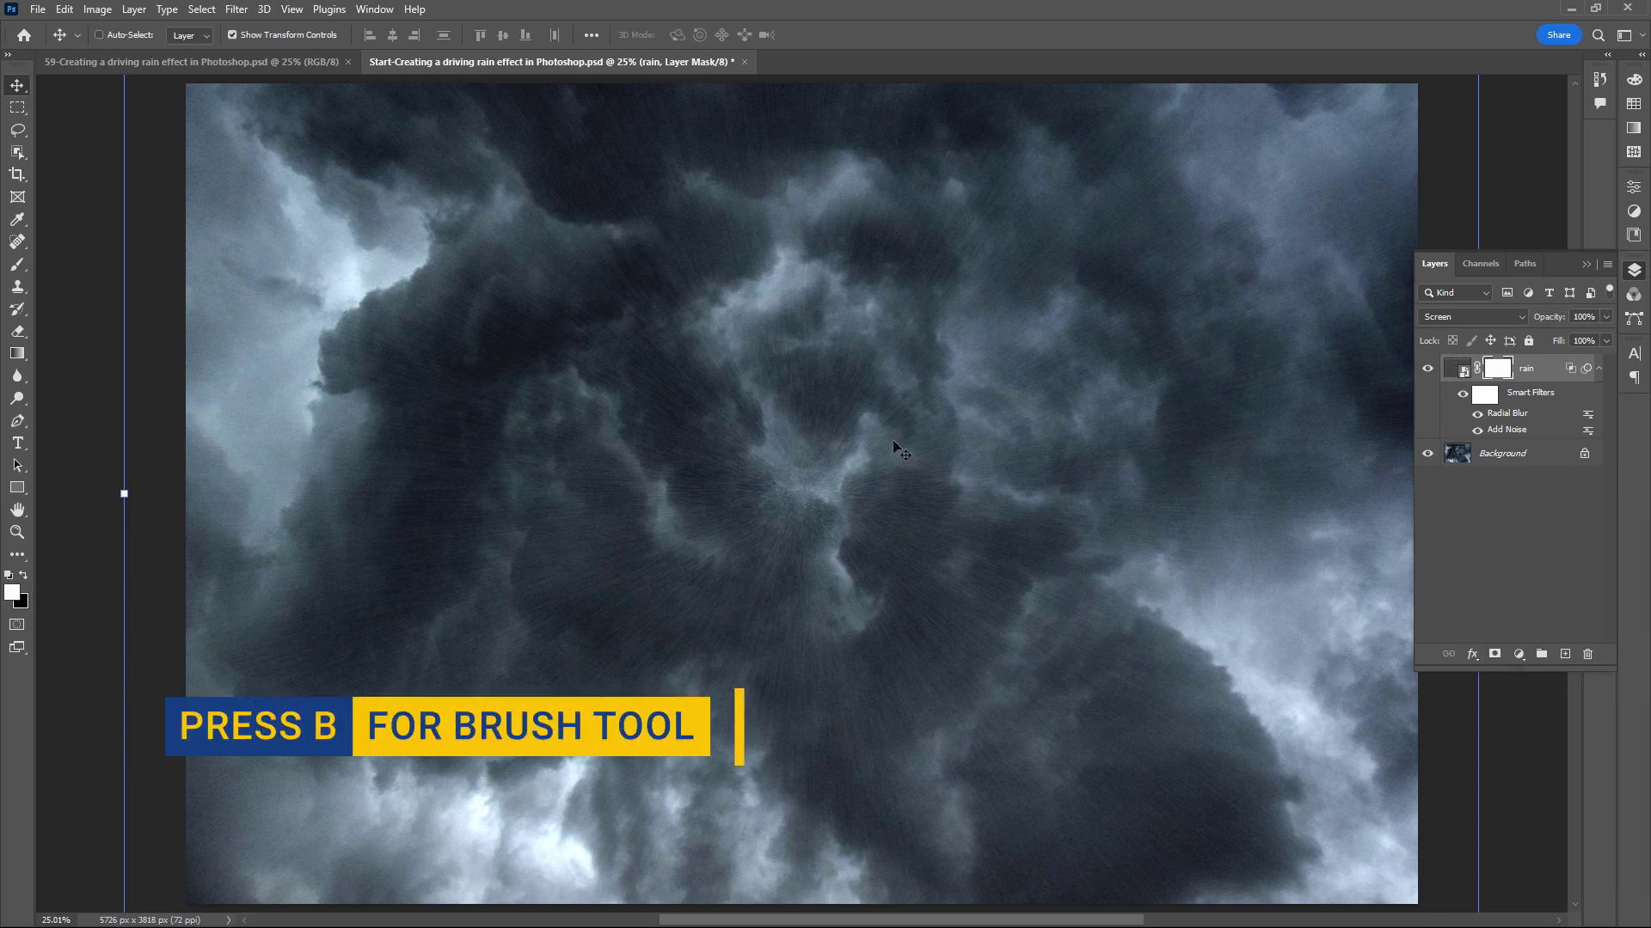
key("b")
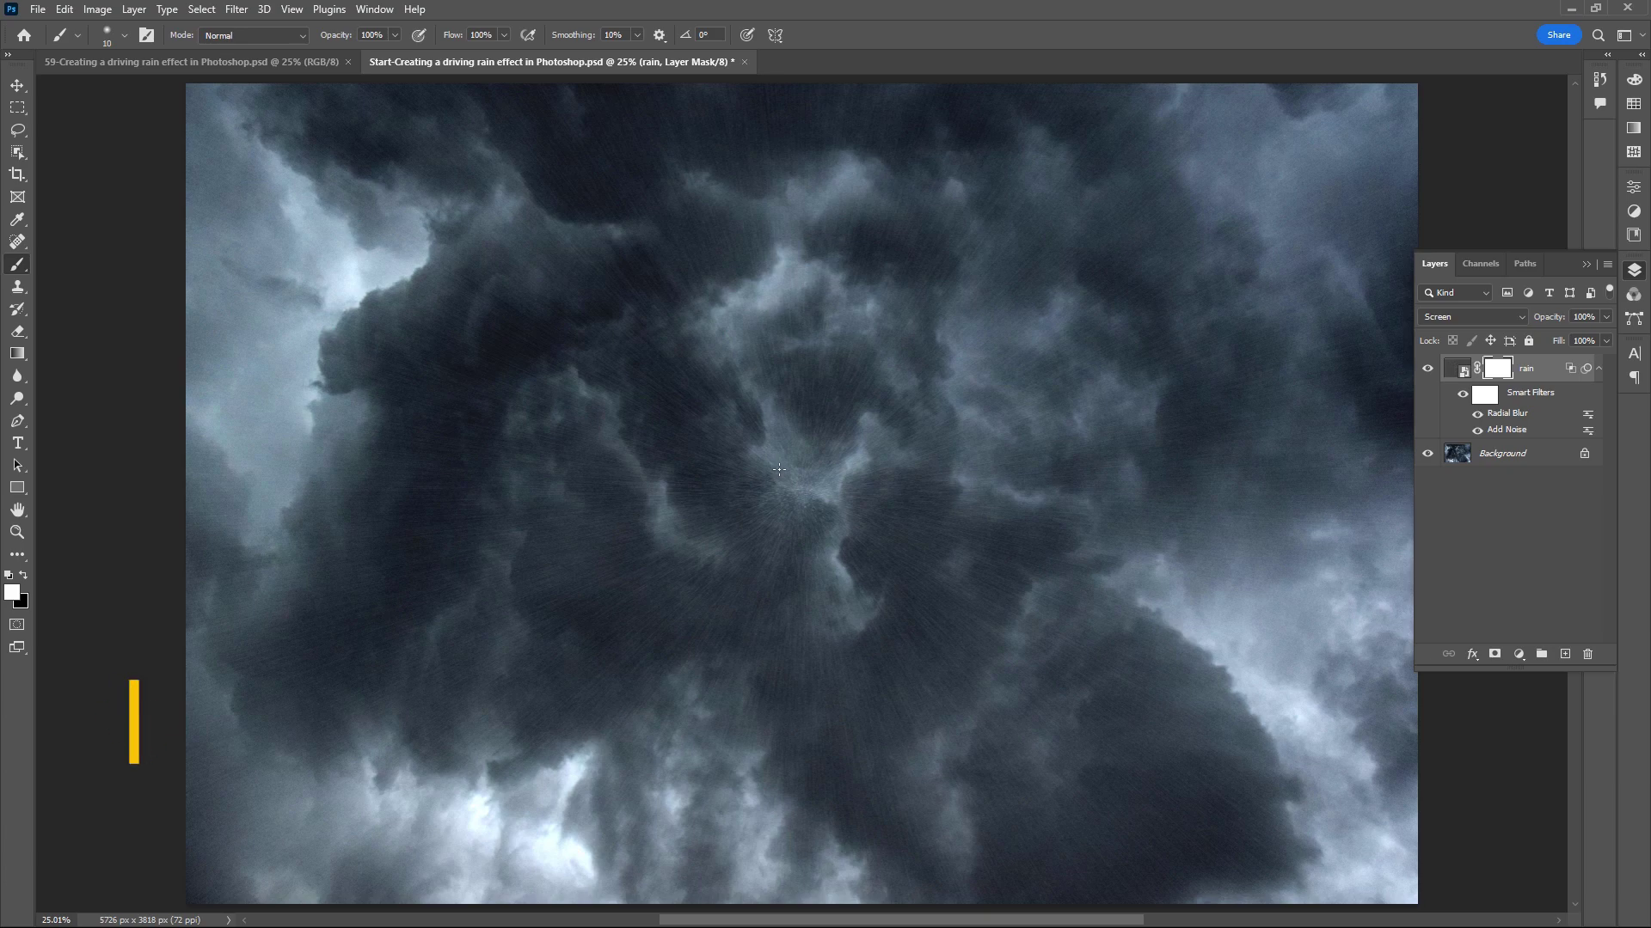
key("bracketright")
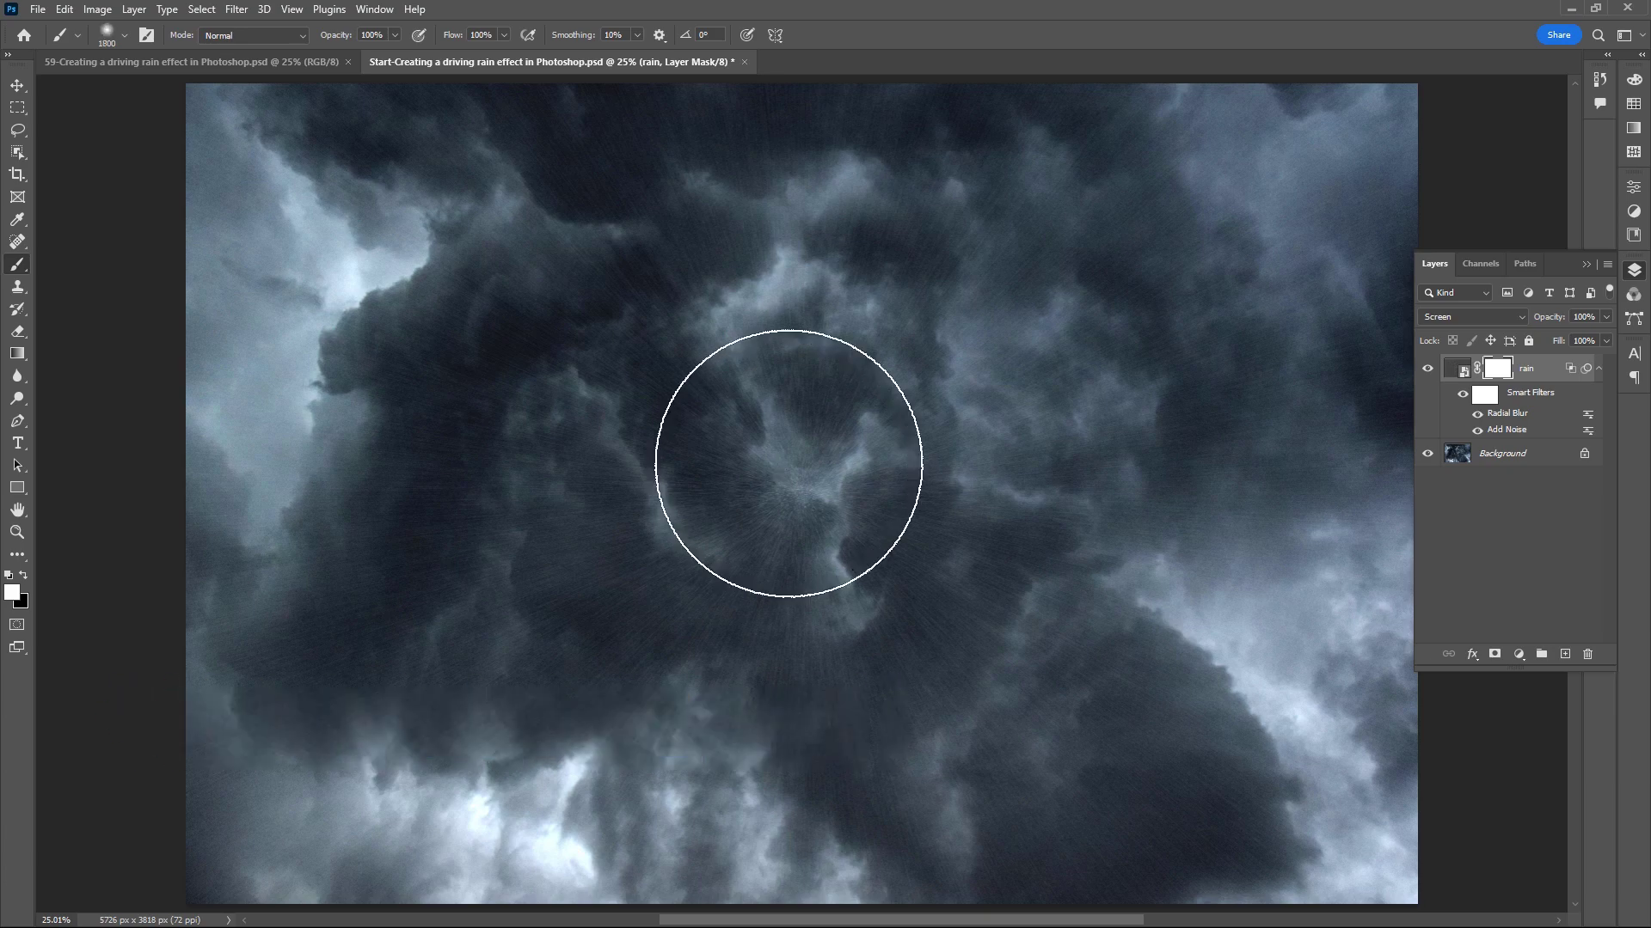
key("bracketright")
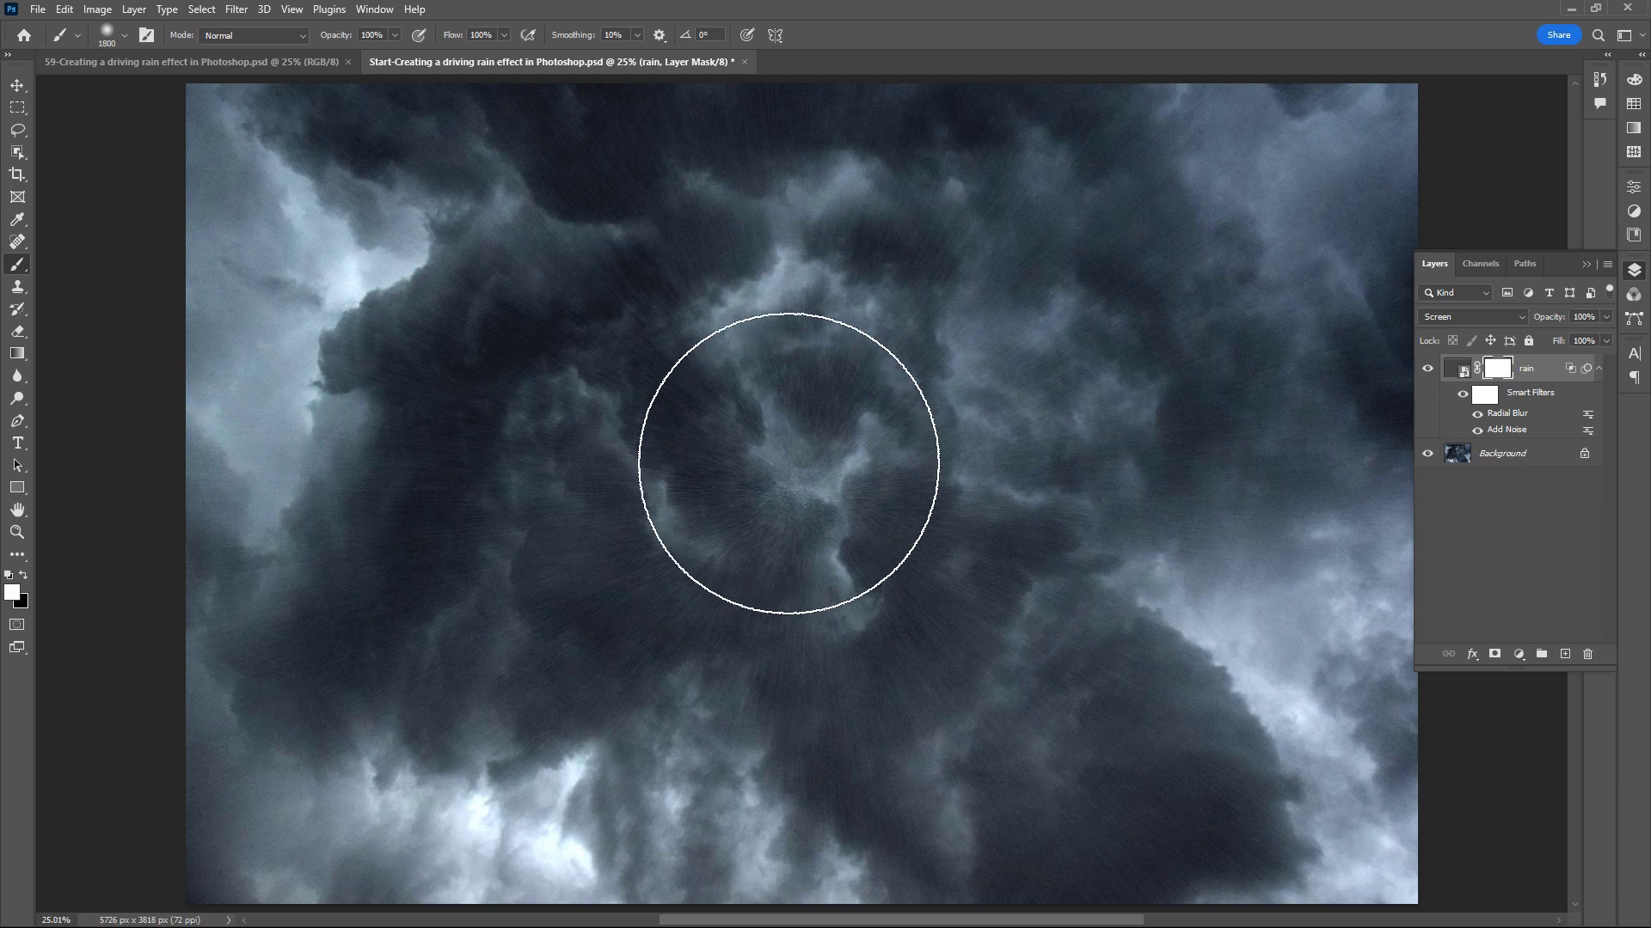
right_click(789, 463)
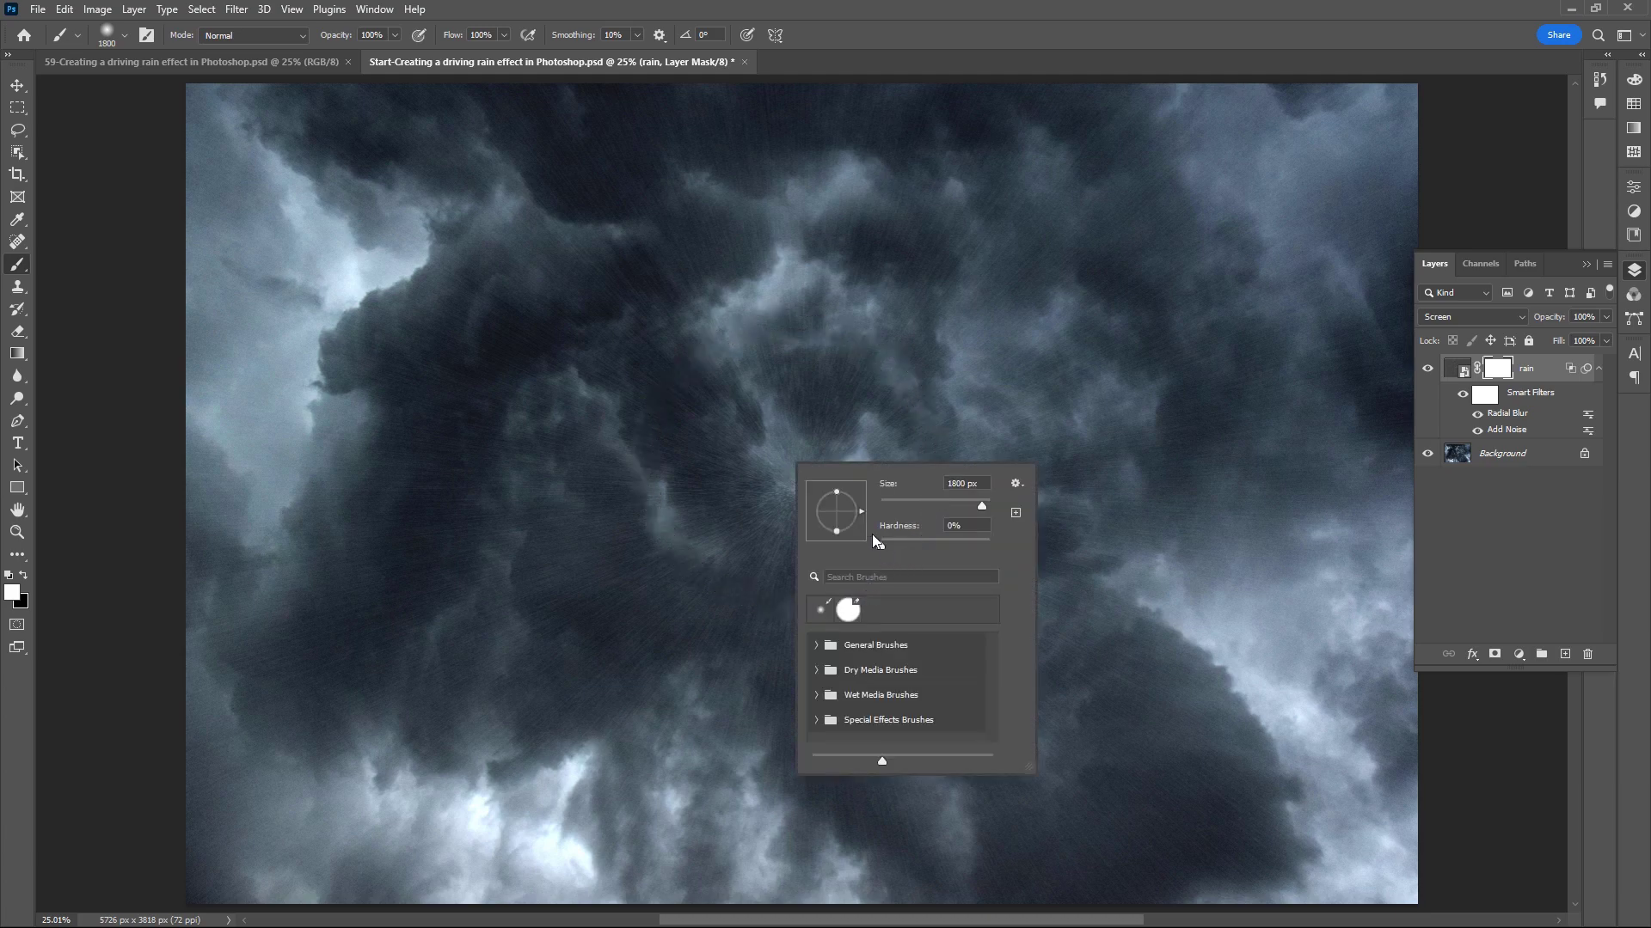
left_click(785, 545)
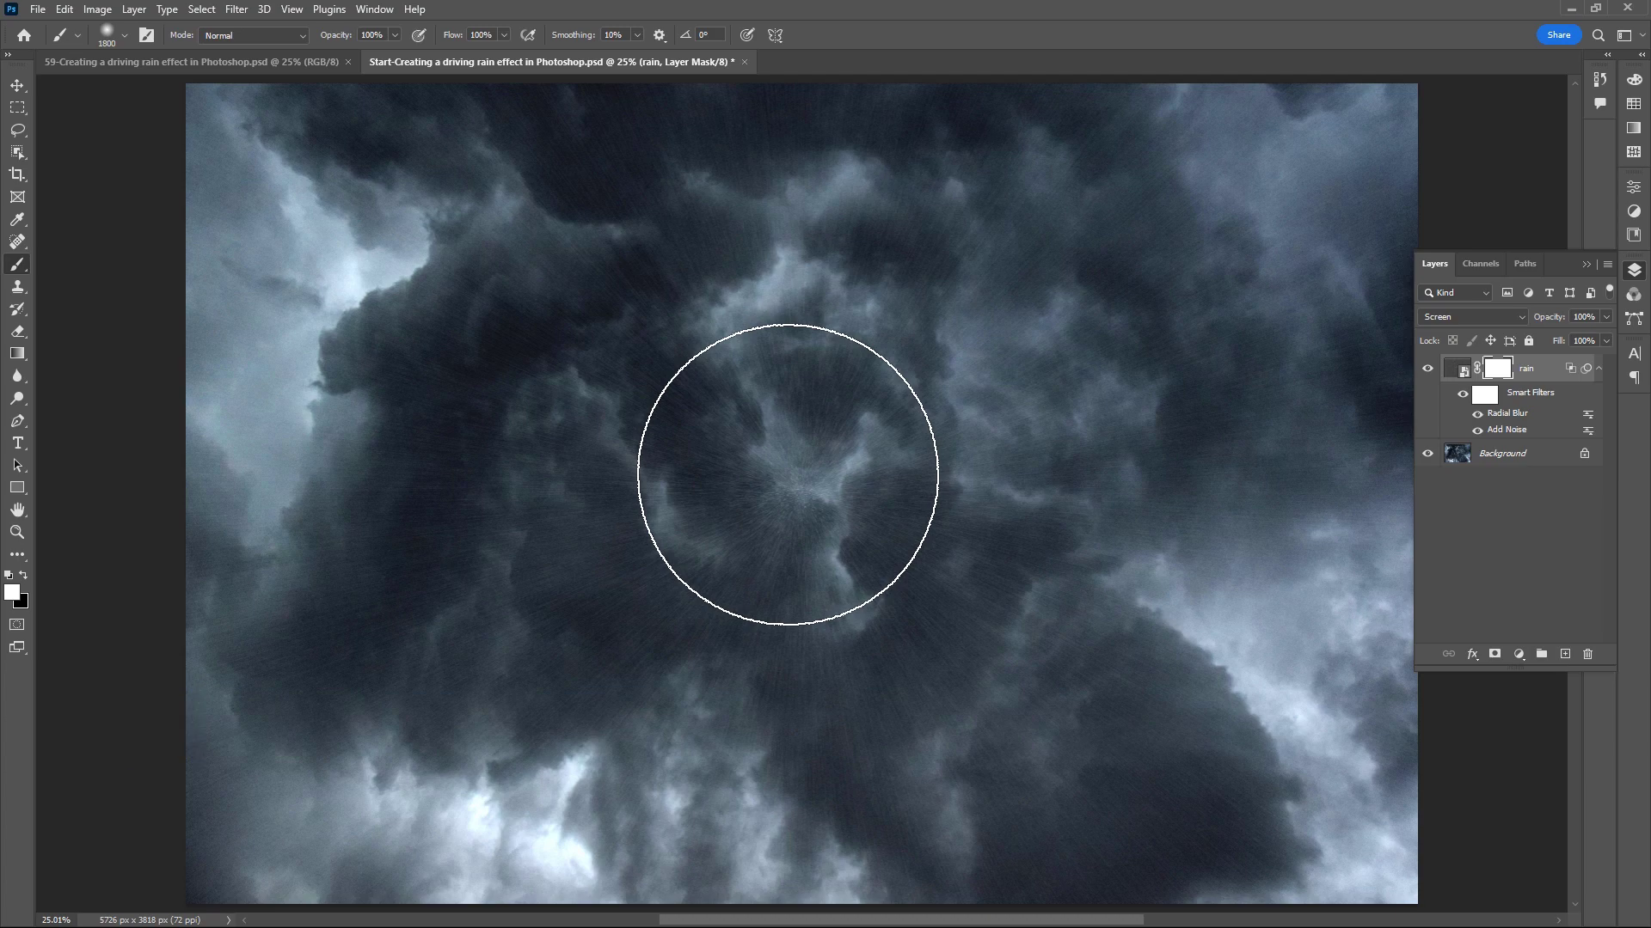
key("x")
left_click(787, 475)
mouse_move(787, 474)
left_mouse_down()
mouse_move(837, 496)
mouse_move(856, 460)
mouse_move(767, 471)
mouse_move(824, 483)
left_mouse_up()
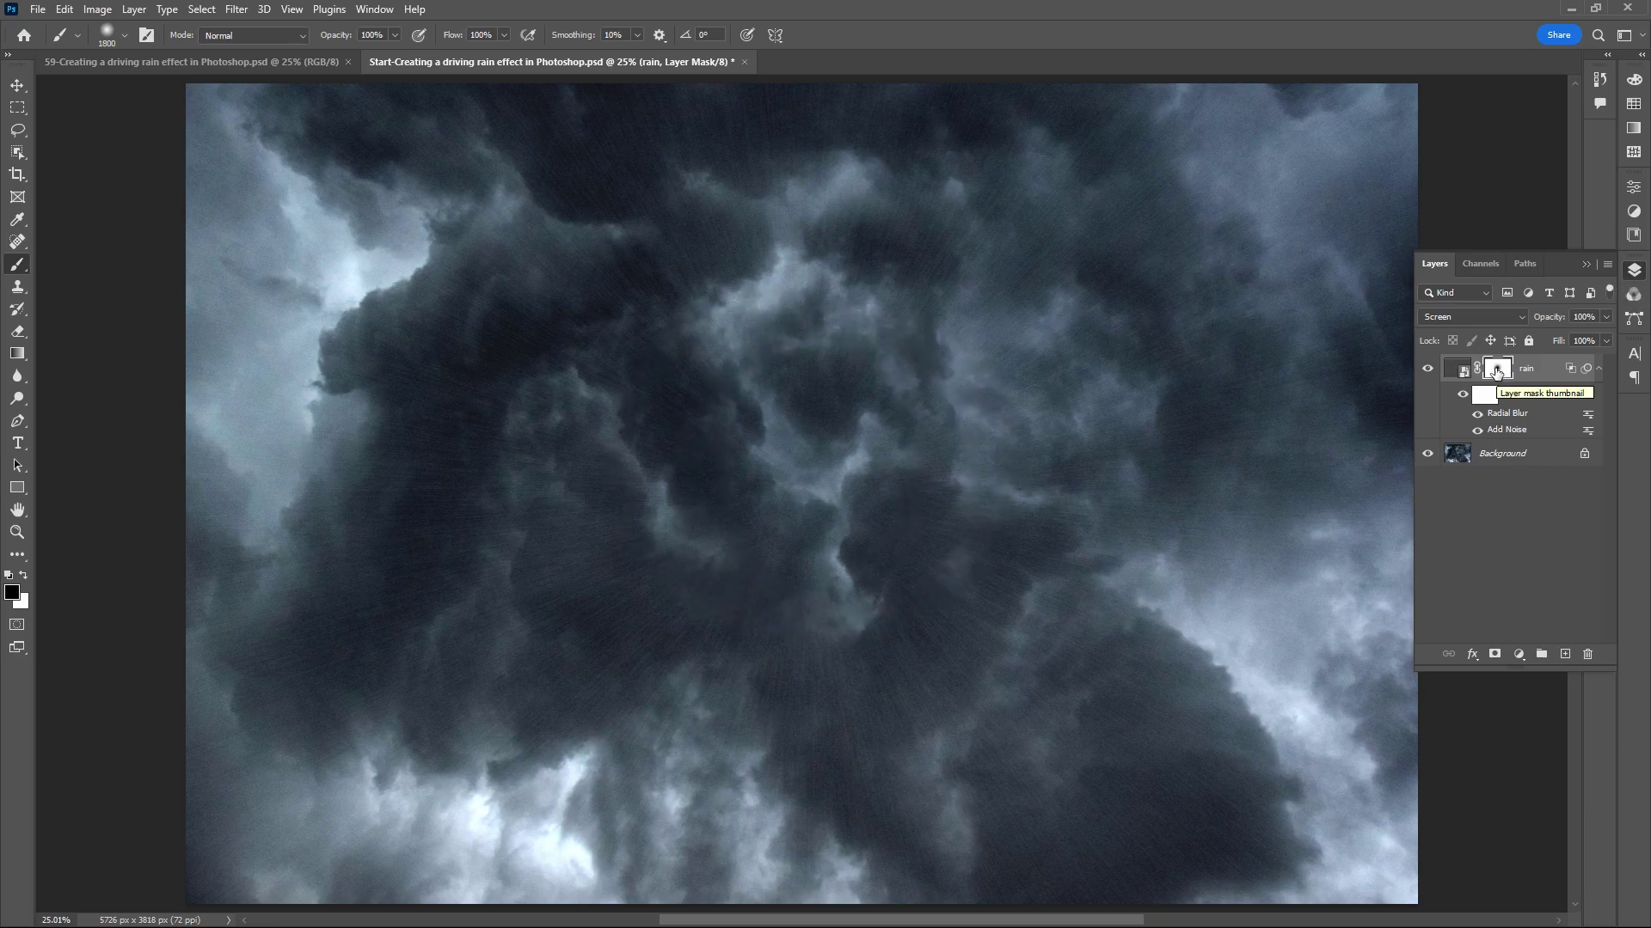
Set the density of the rain layer's mask to 50% in its properties.
left_click(379, 11)
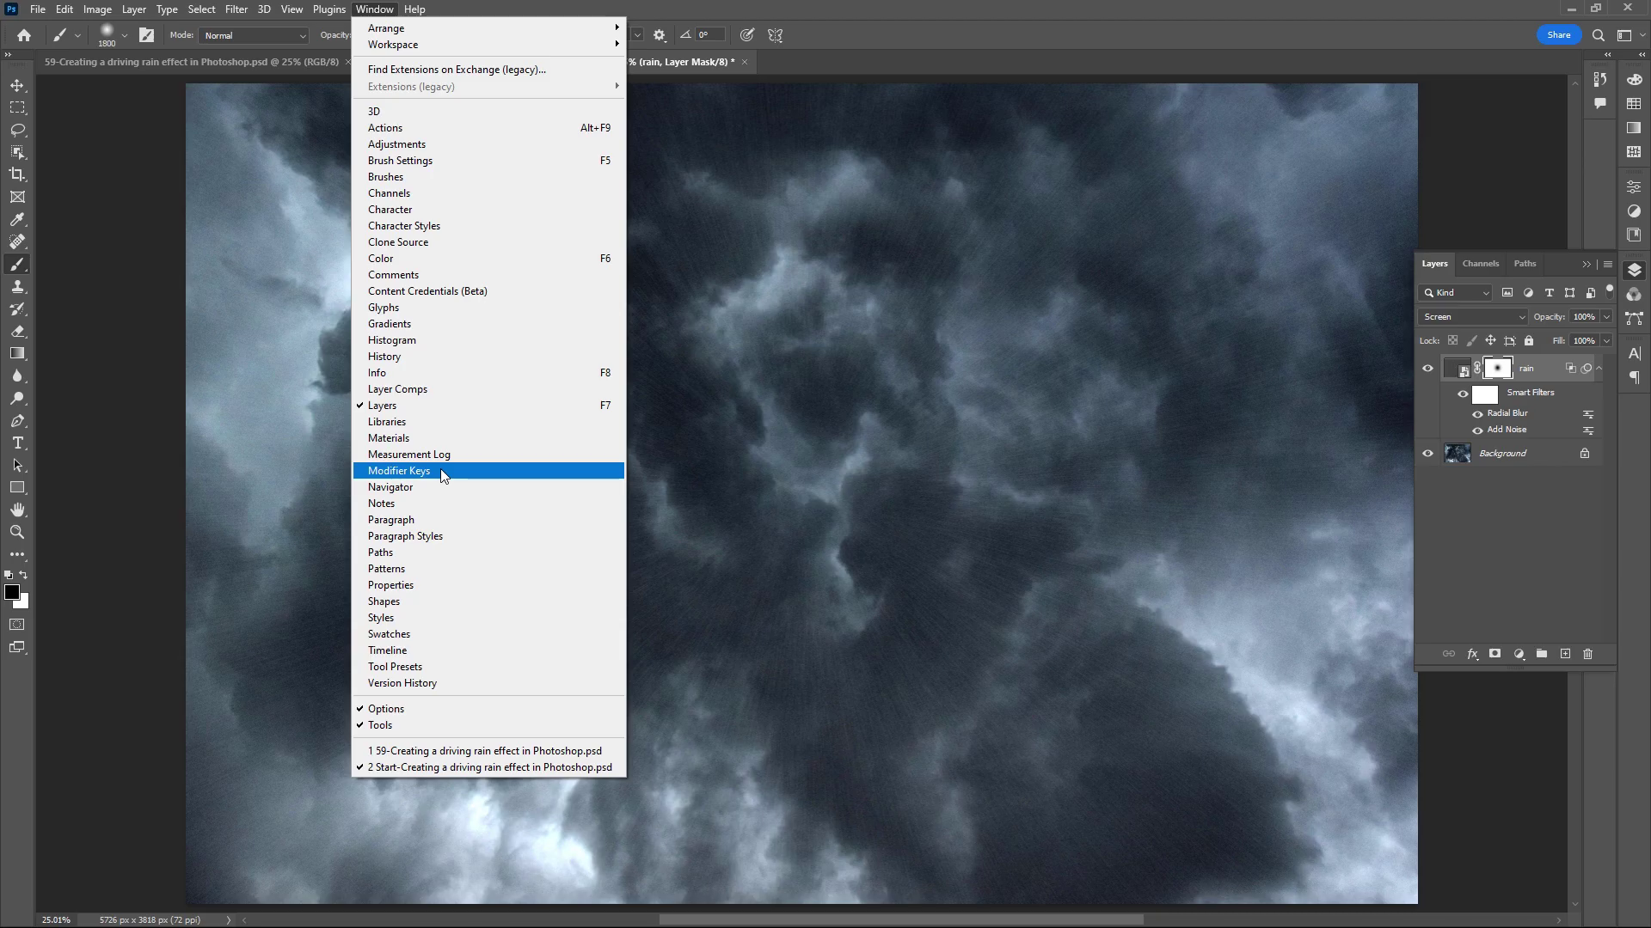
left_click(435, 584)
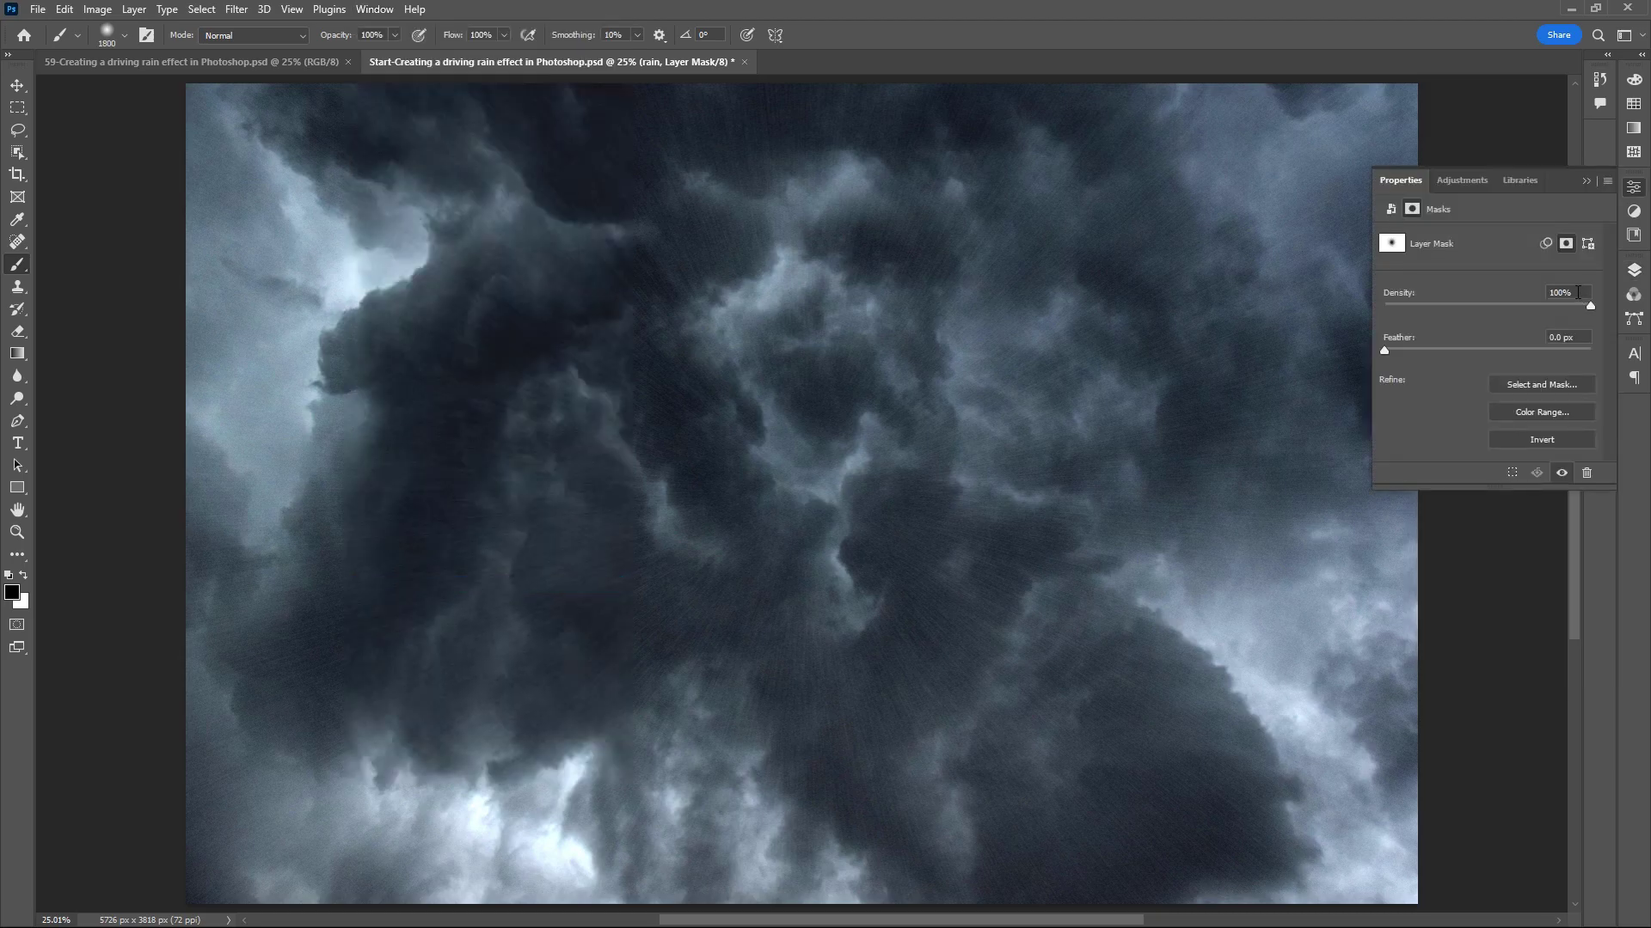
left_click(1580, 292)
type("50")
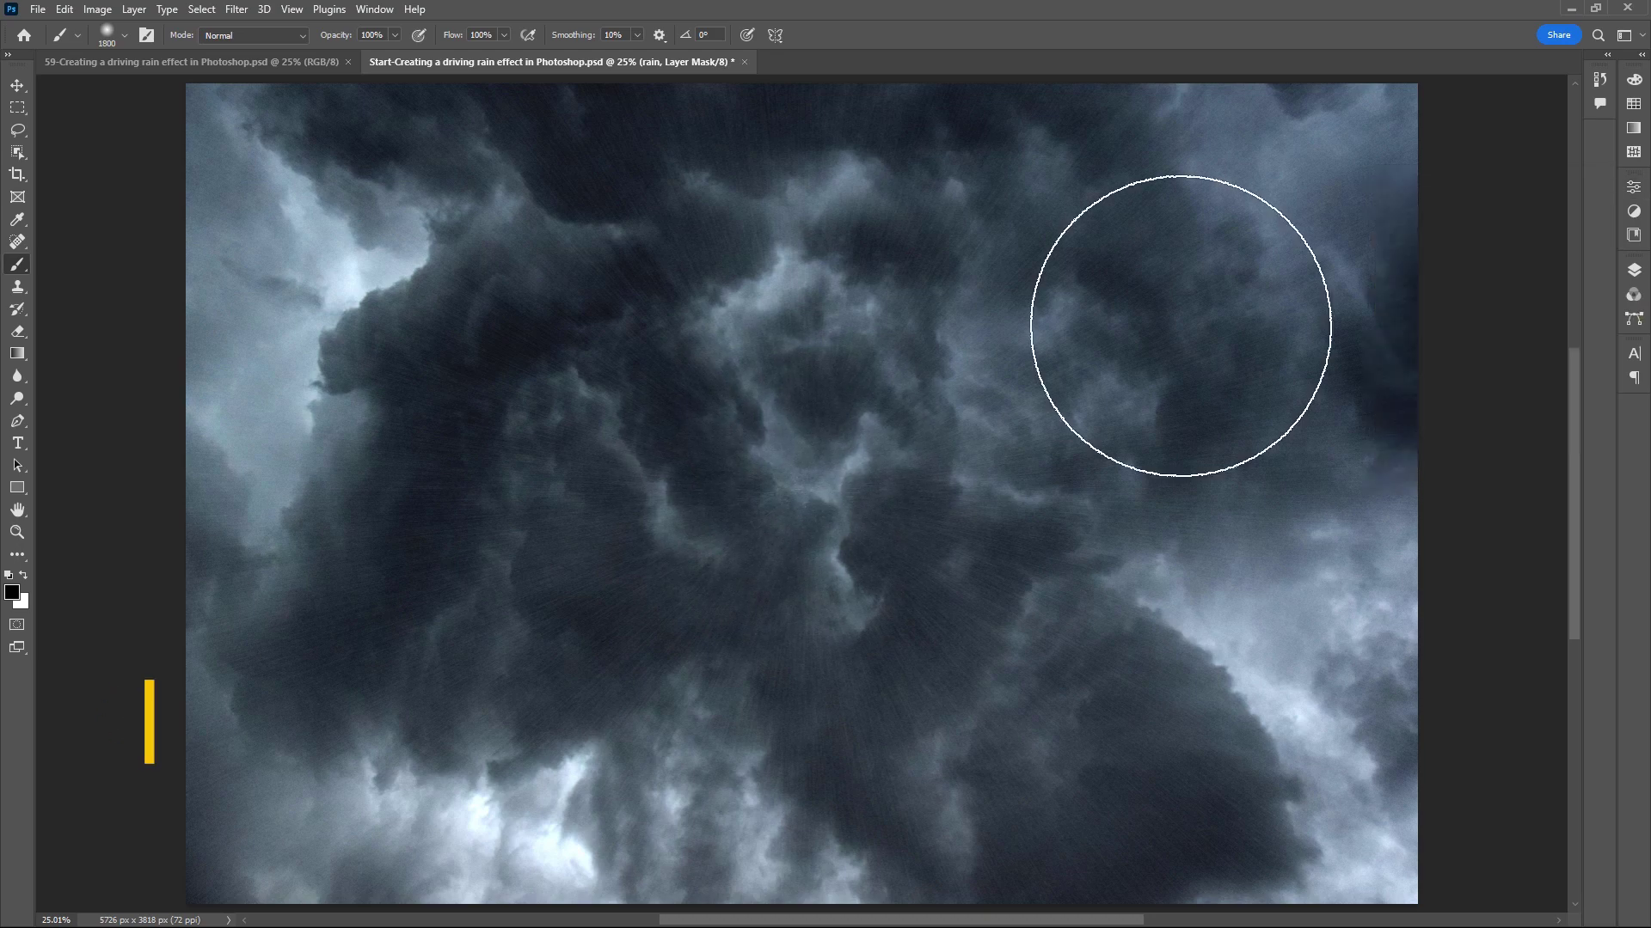